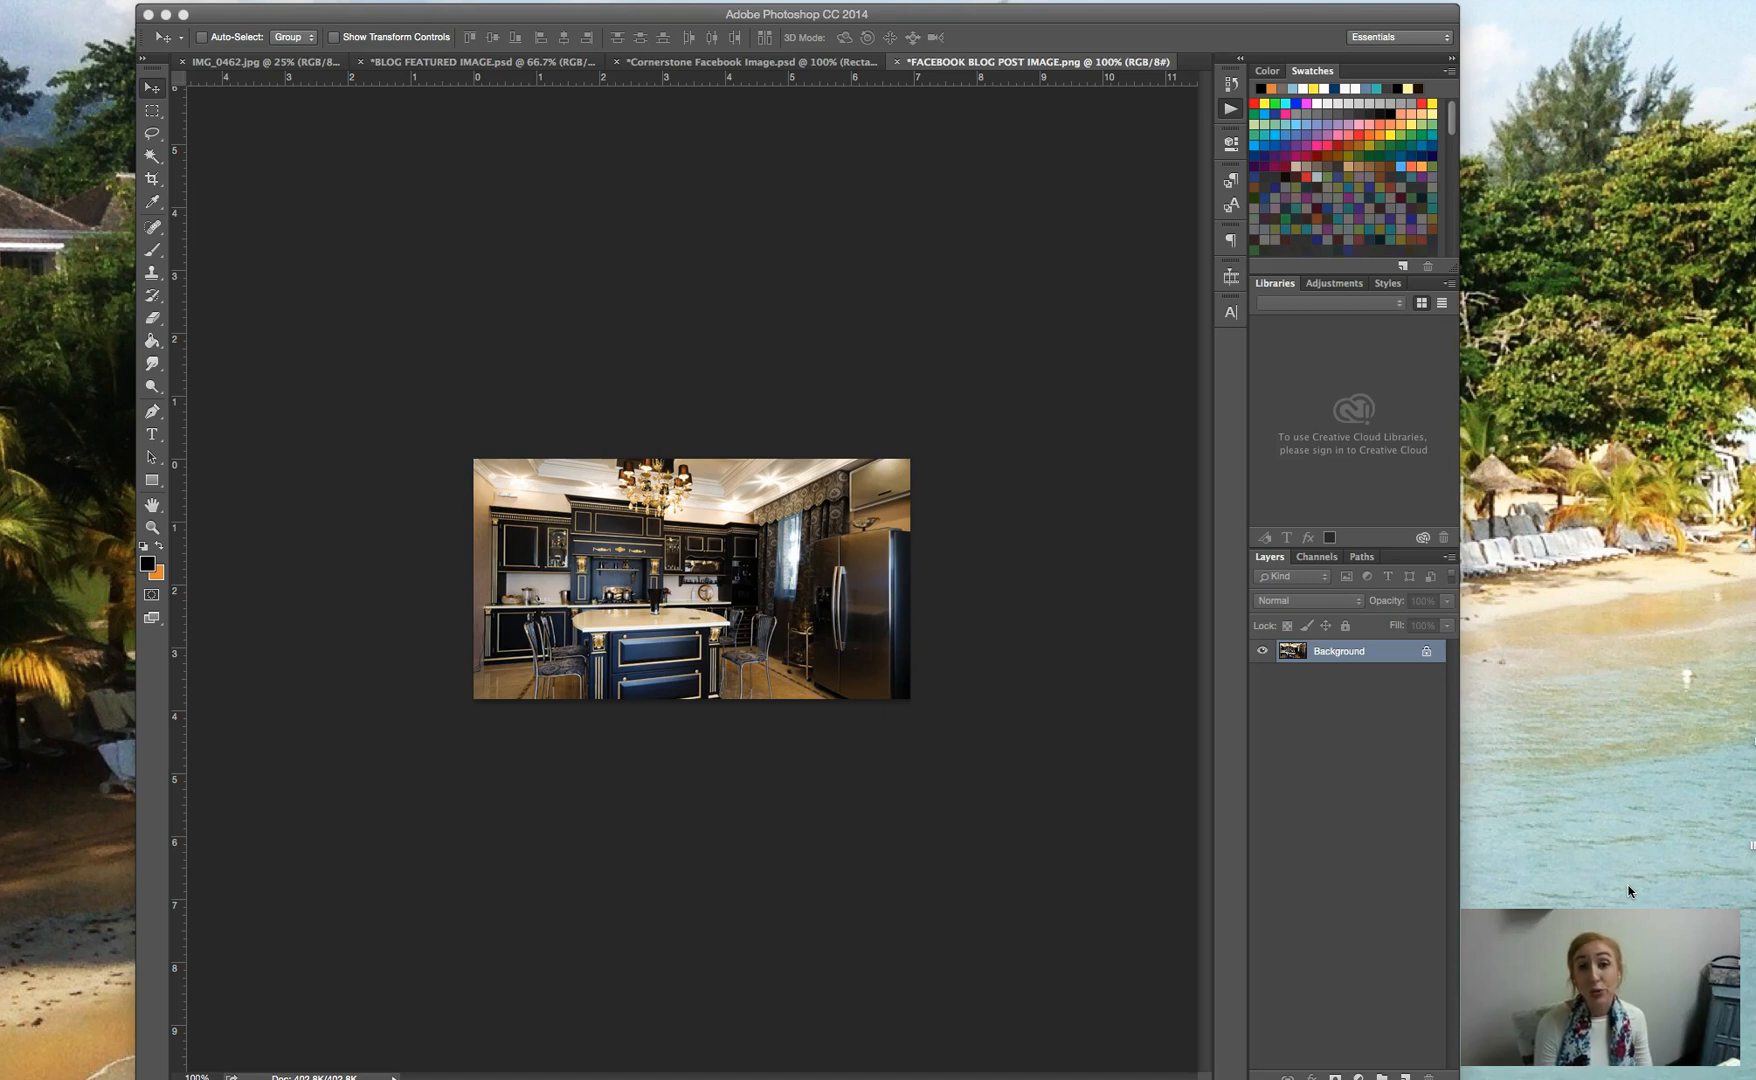
Display the Actions panel with its list of saved actions
left_click(1163, 250)
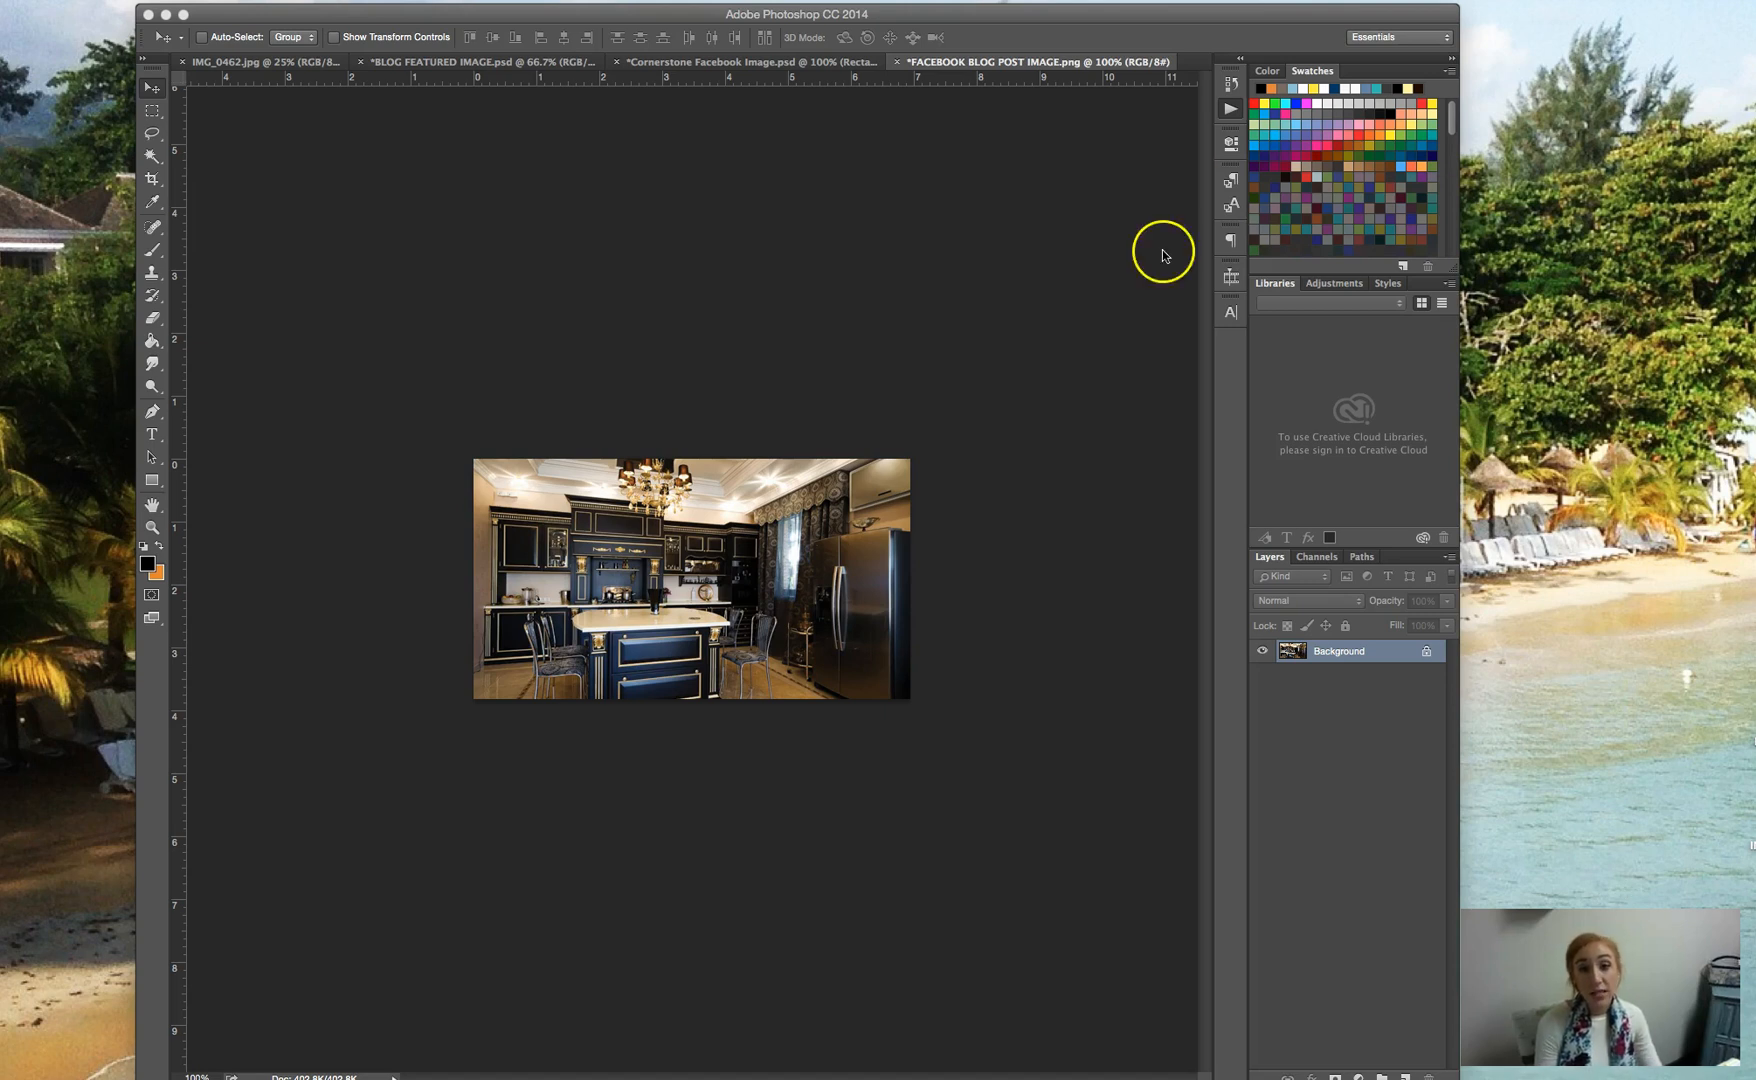
left_click(1230, 116)
left_click(1232, 114)
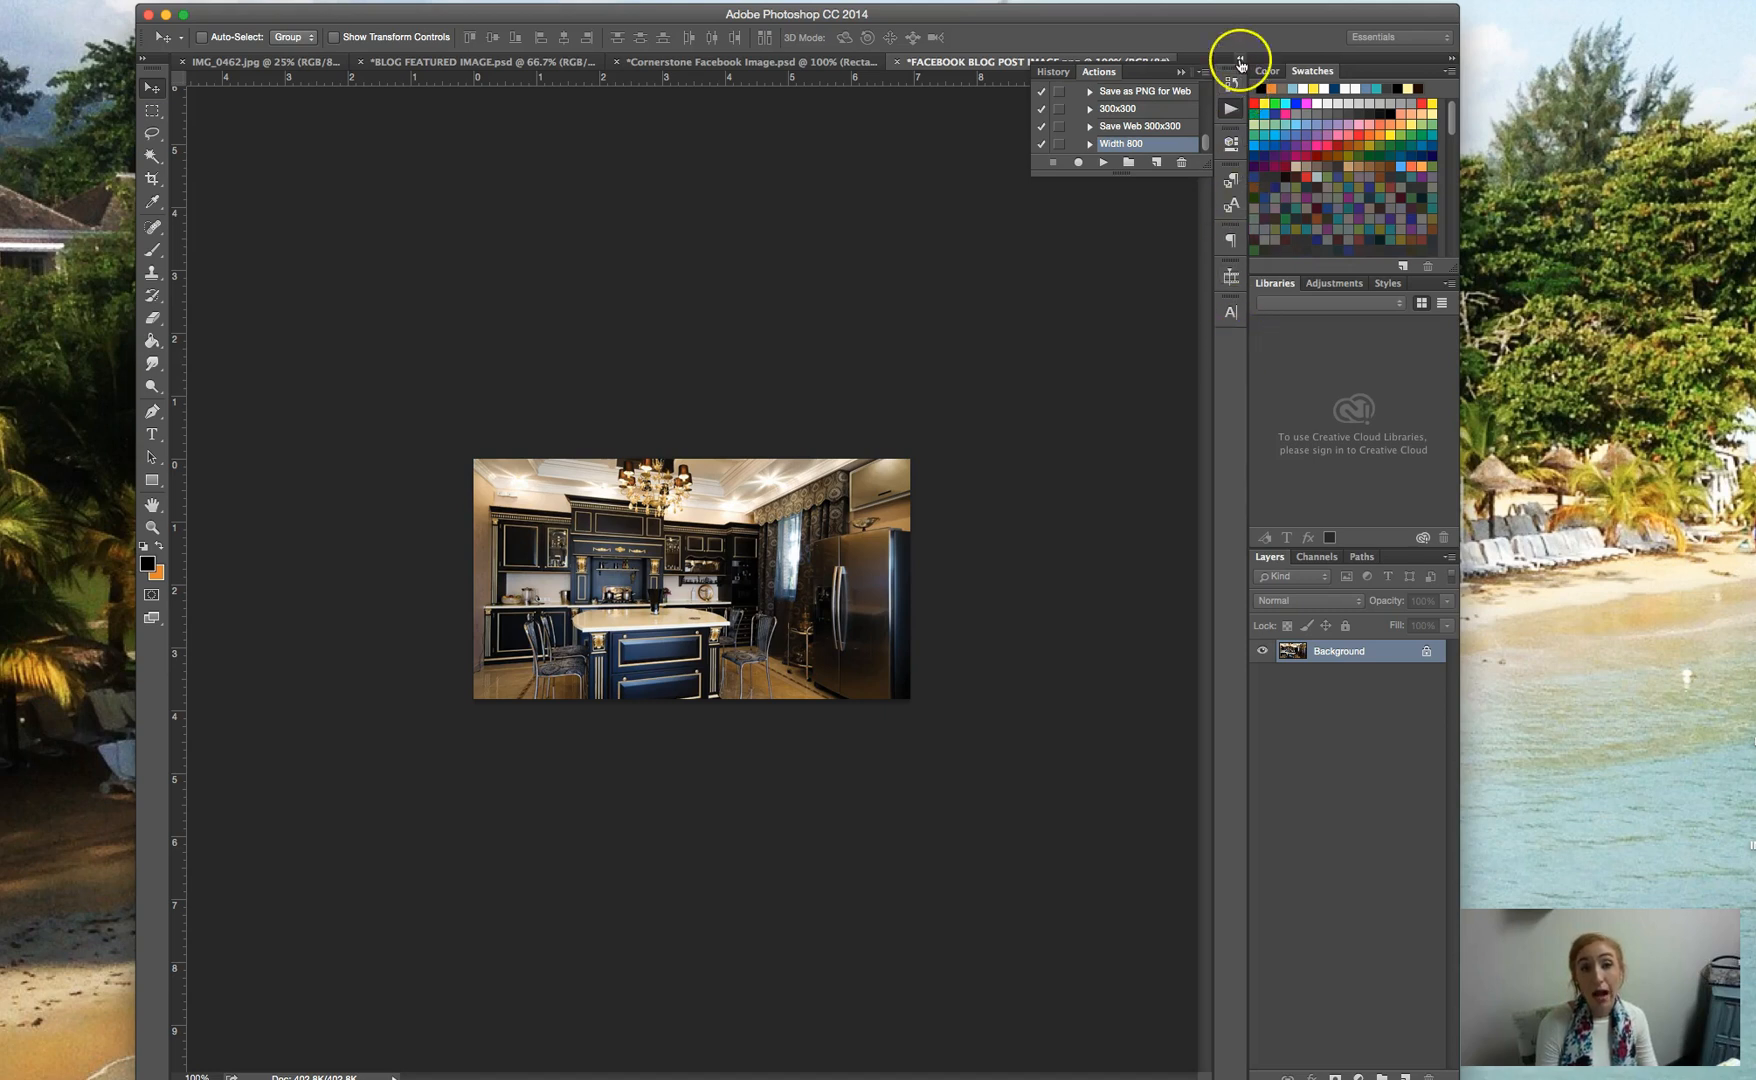
left_click(528, 1)
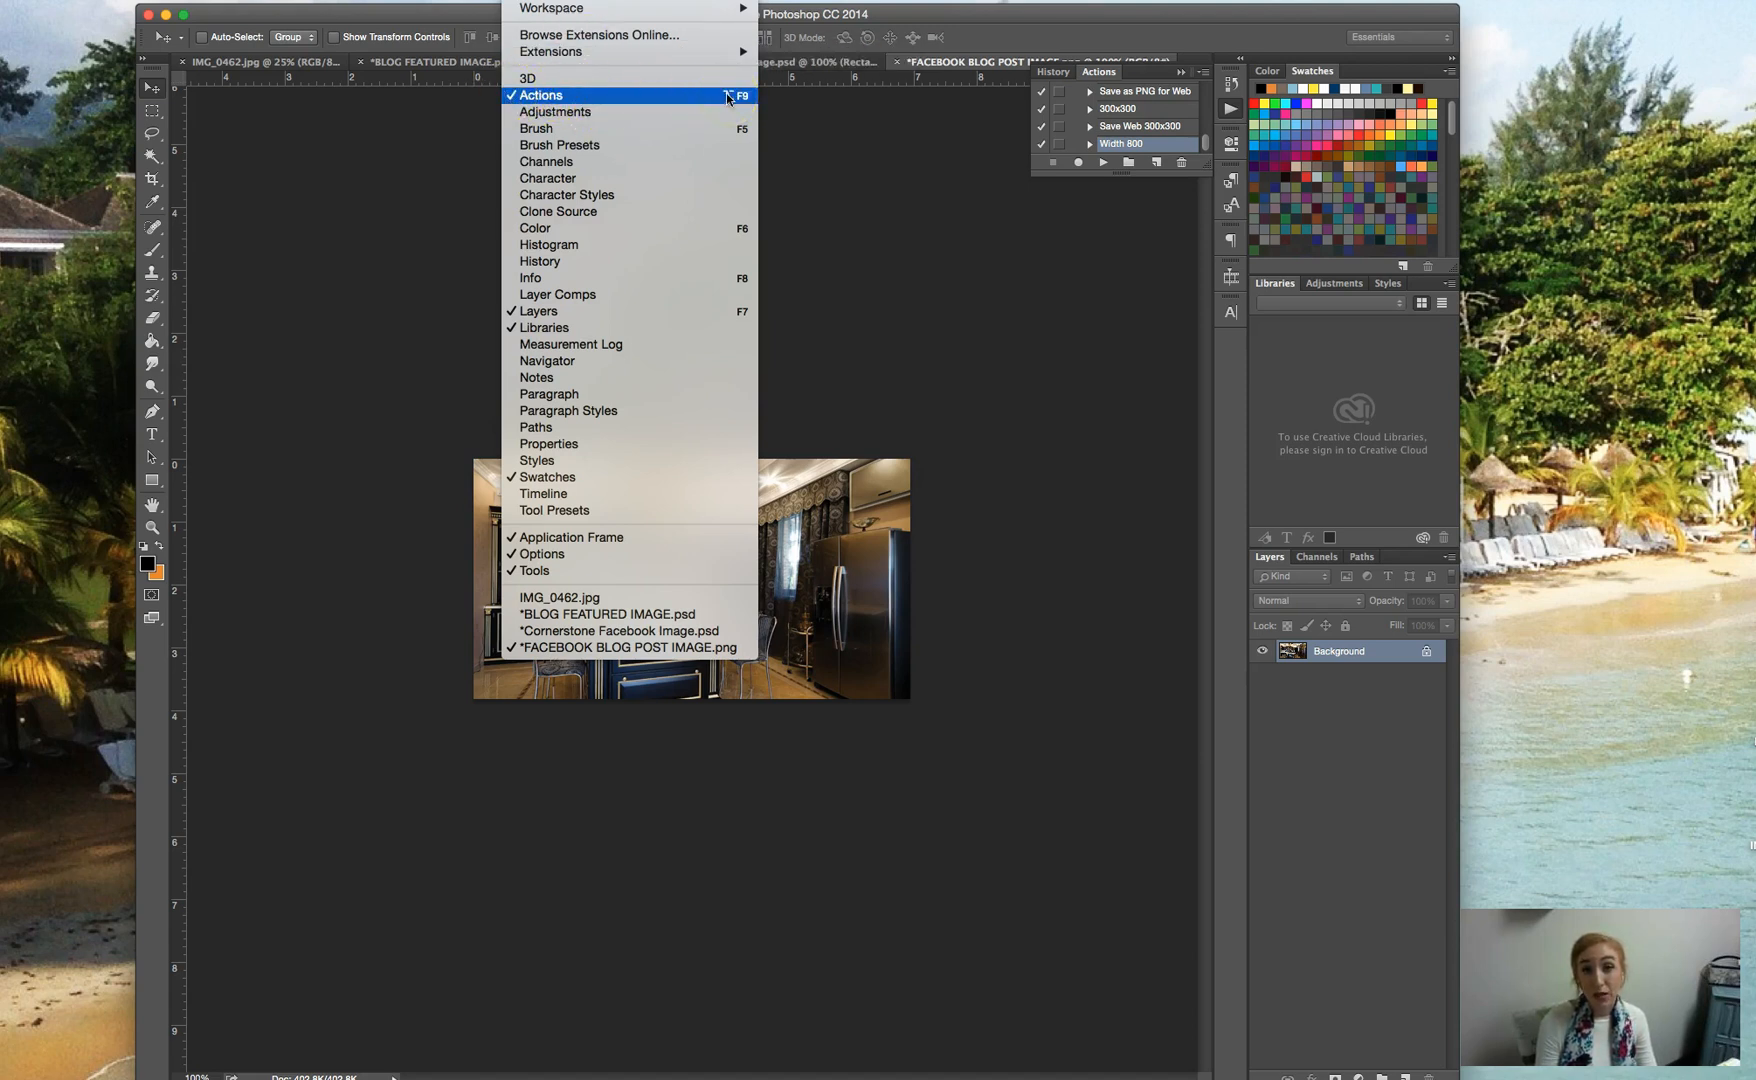
left_click(848, 126)
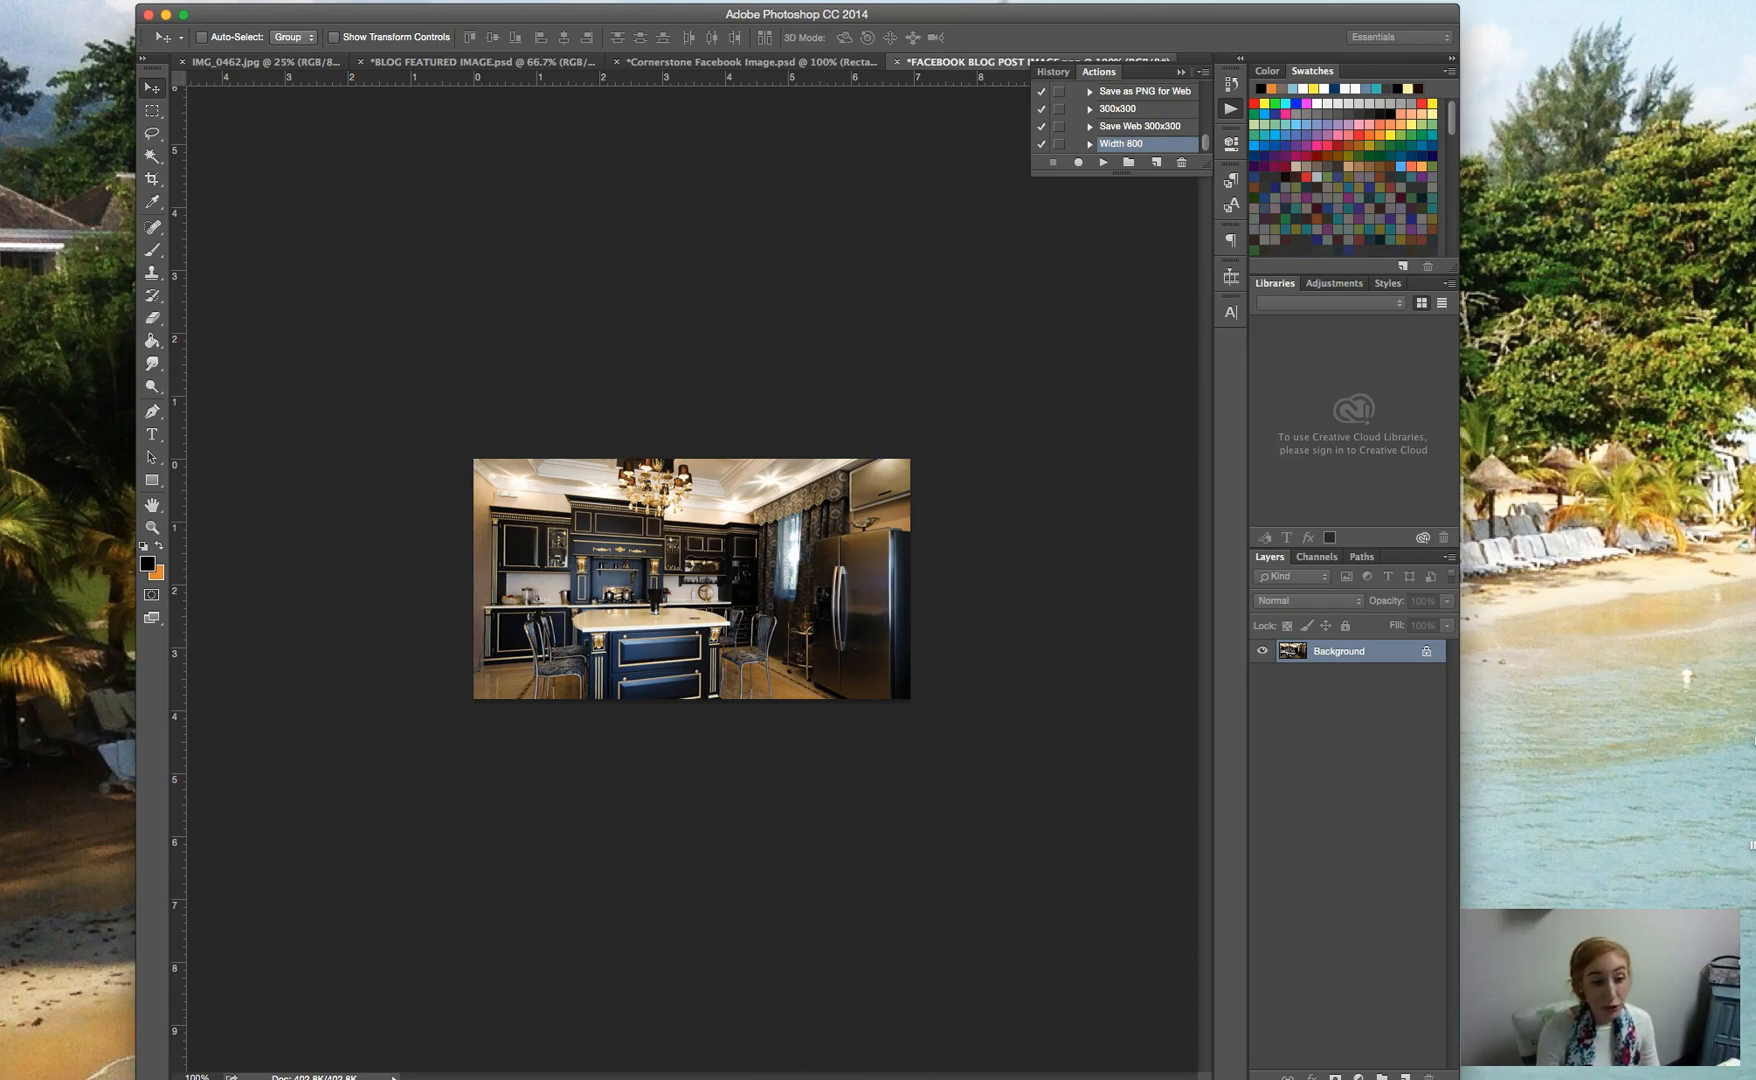
Open the kitchen photo IMG_1021.jpg and play the existing Width 800 action on it
left_click_drag(757, 953, 866, 866)
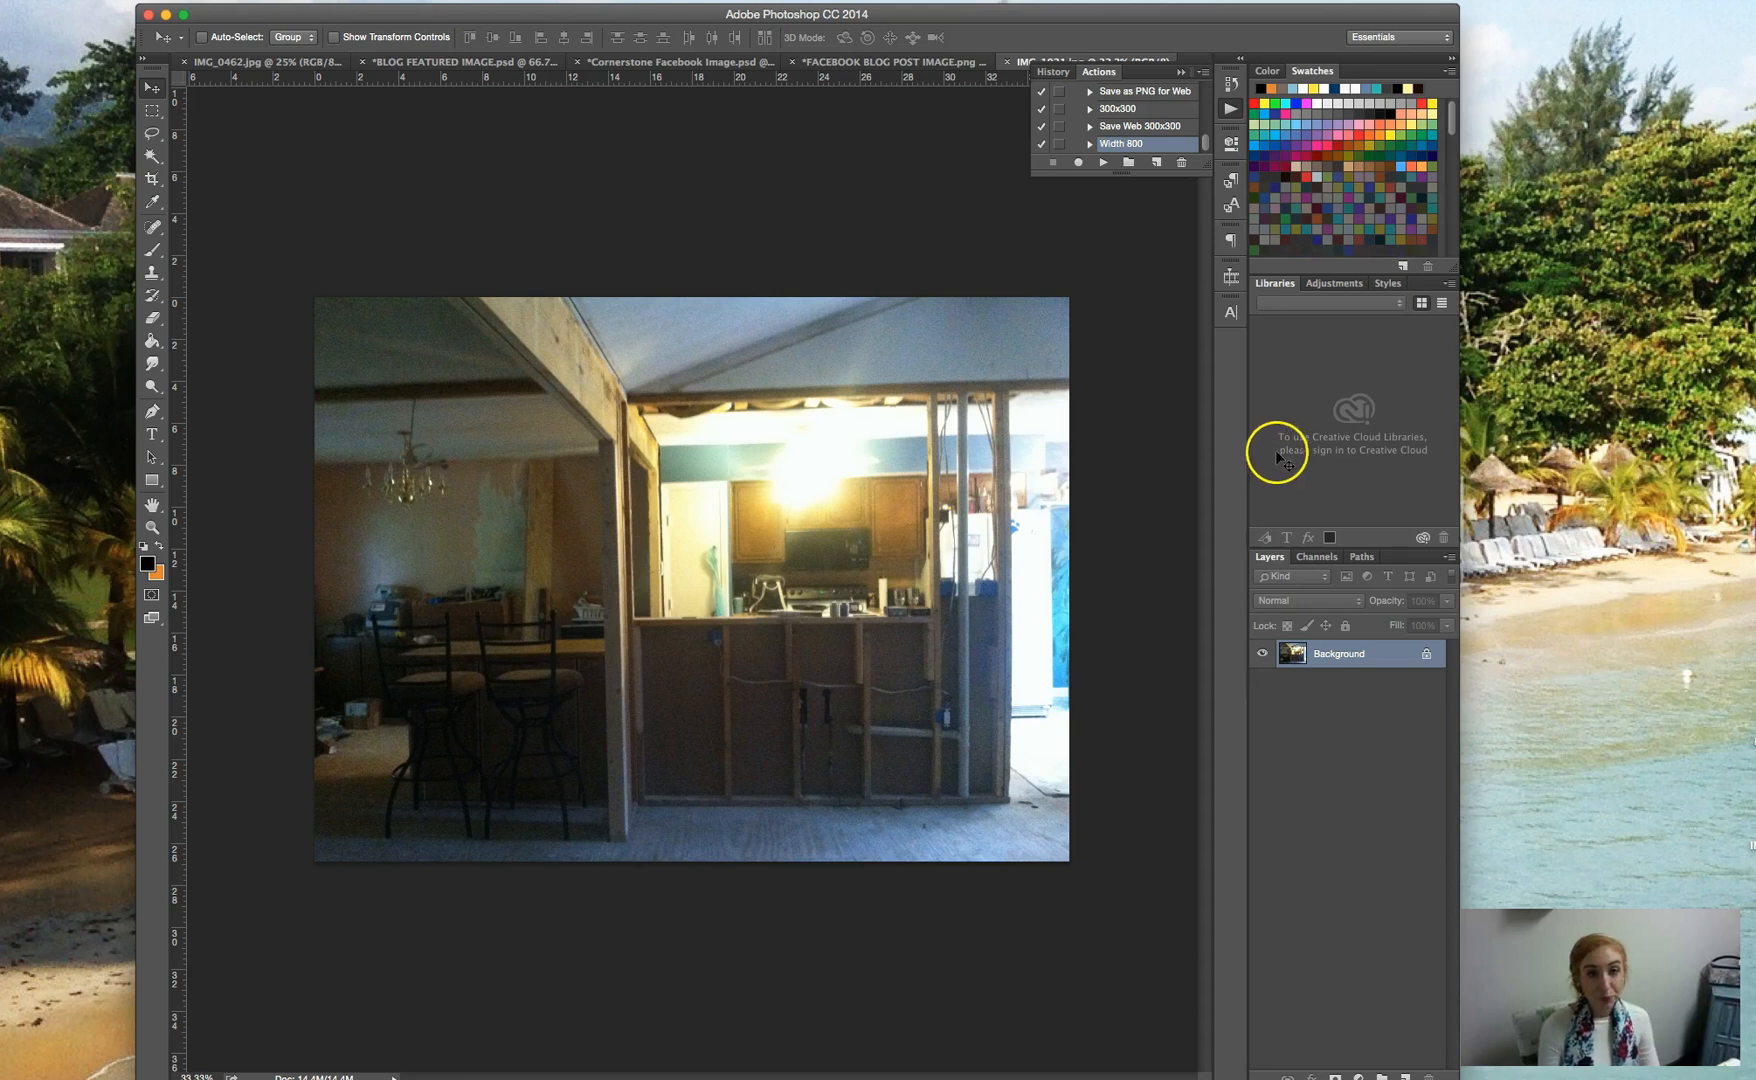
left_click(1102, 163)
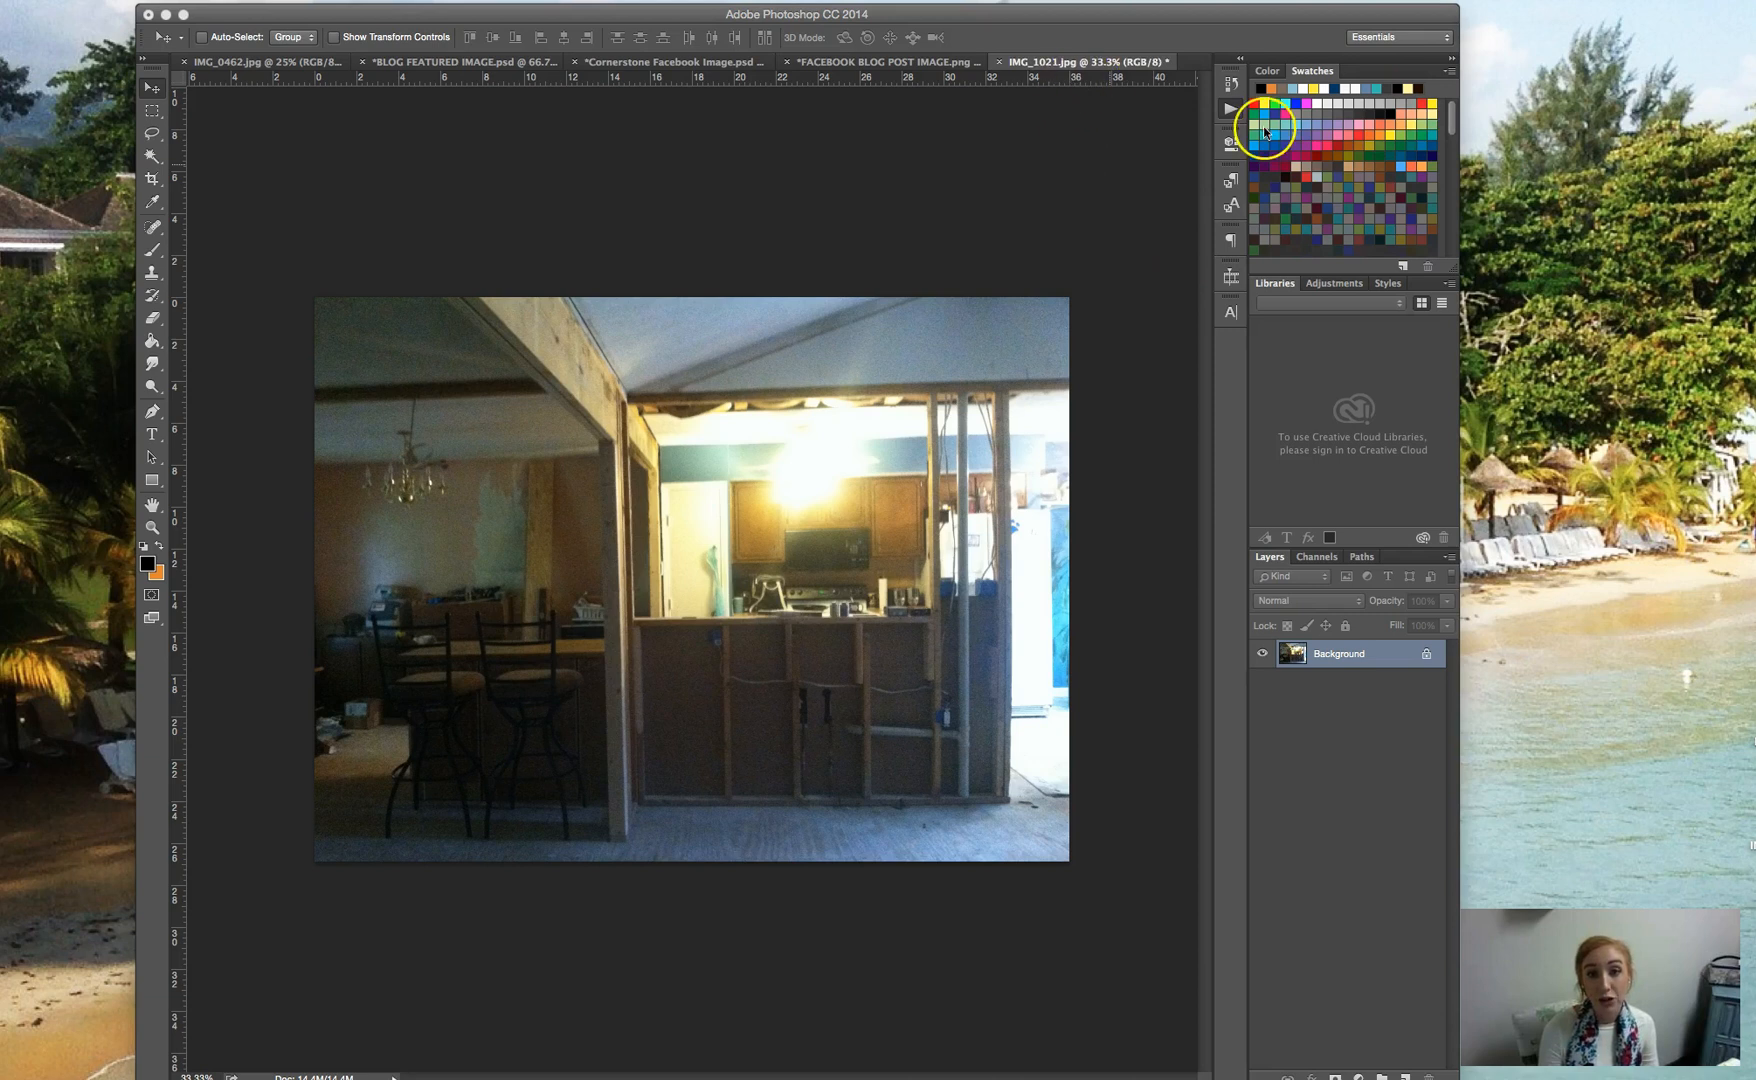
Create a new action named PX 800 Wide in Default Actions with the colour Red and start recording it
left_click(1231, 108)
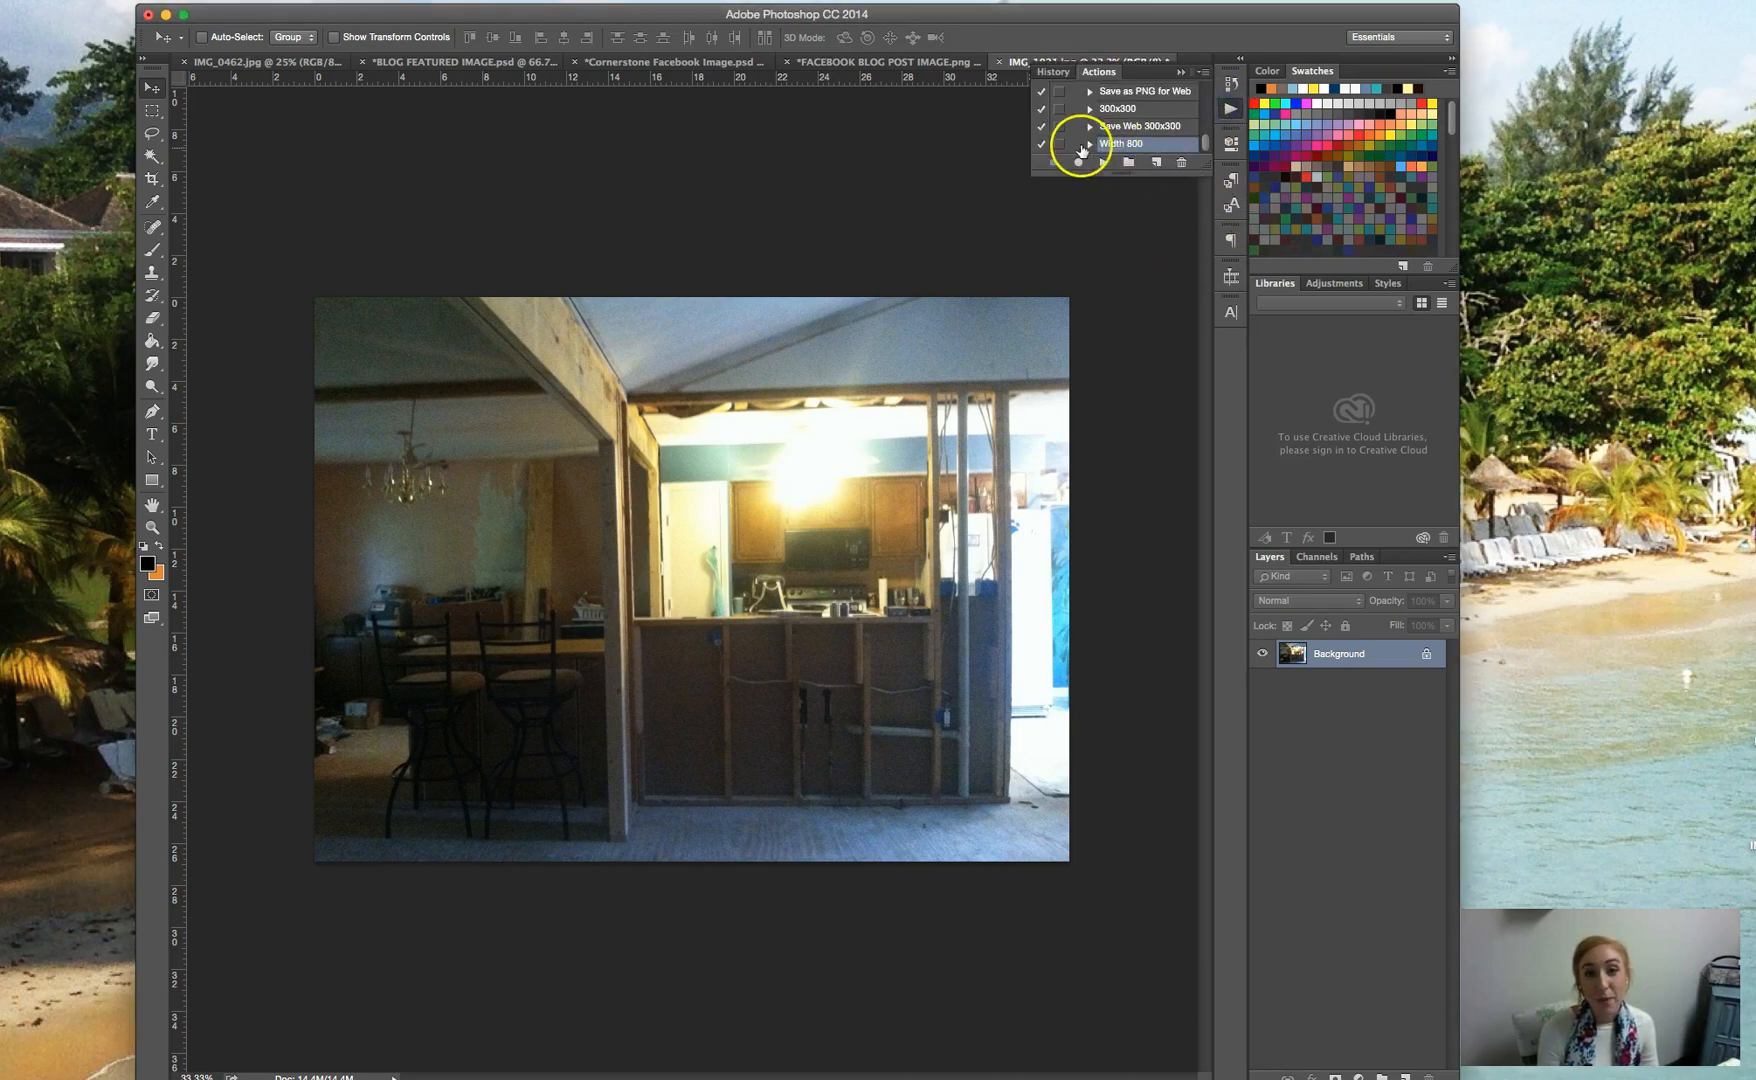
left_click(1152, 163)
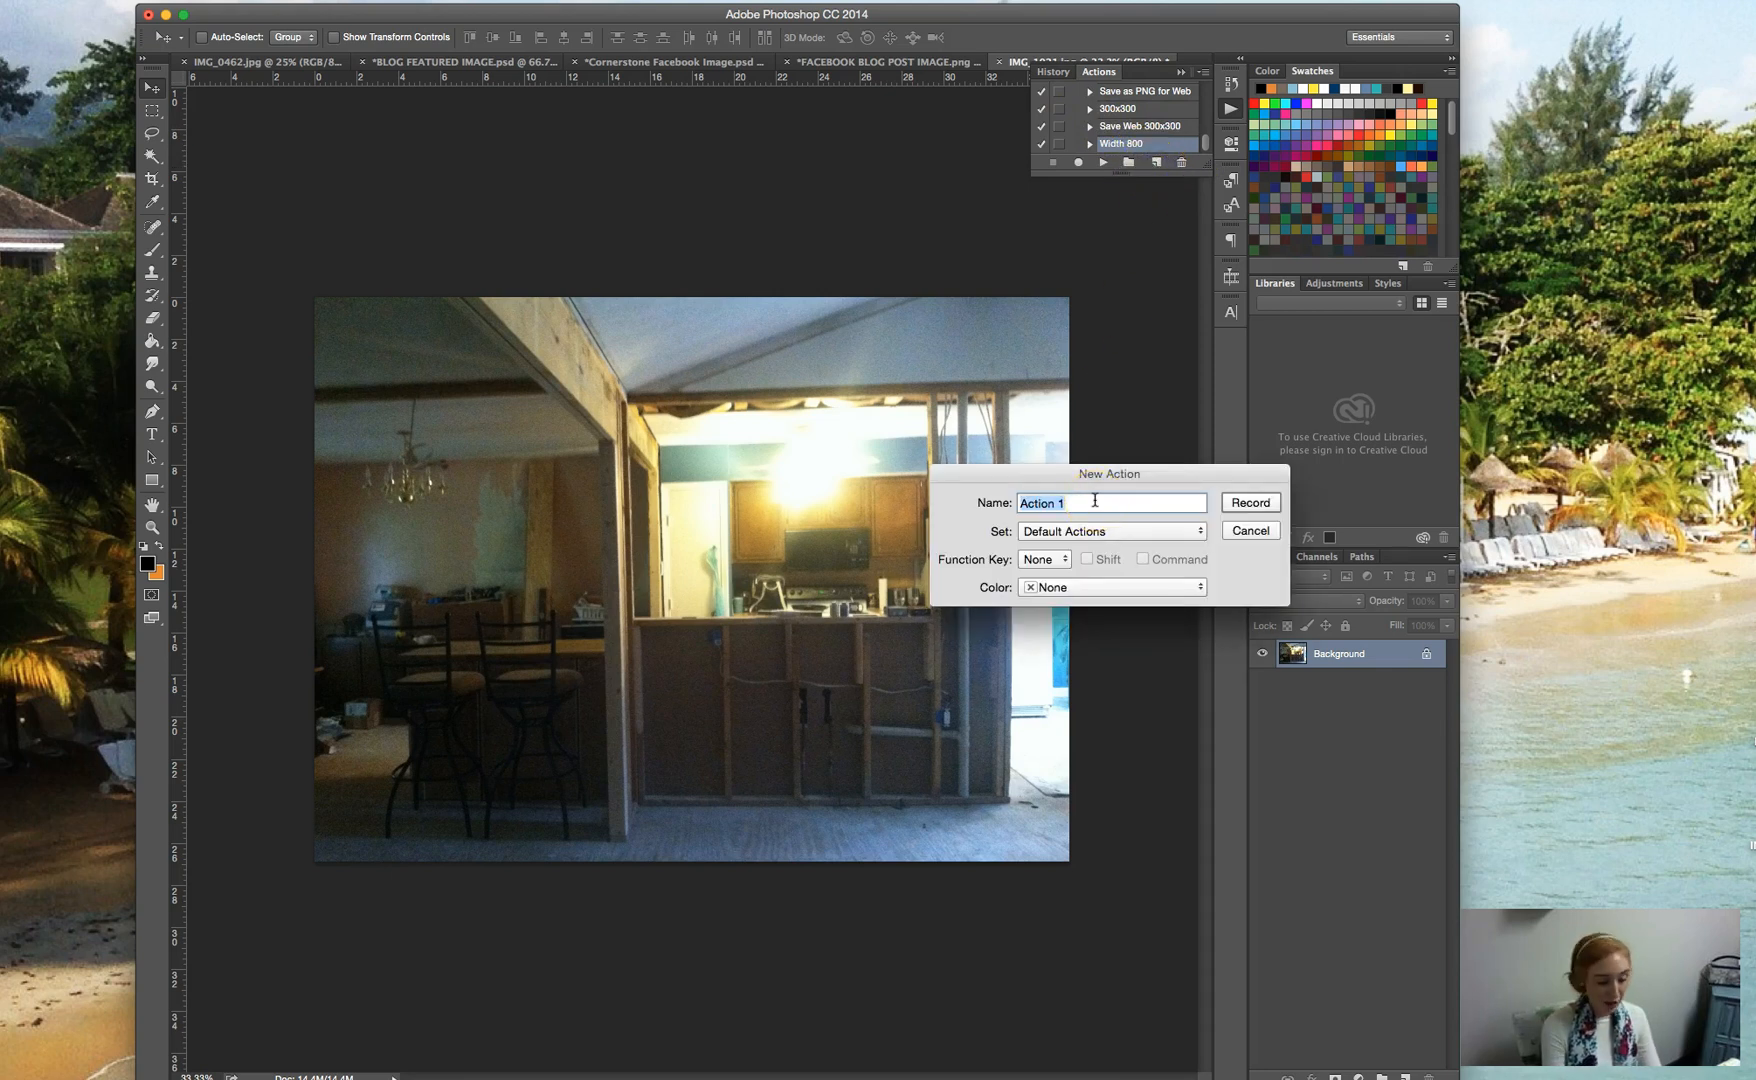
type("P")
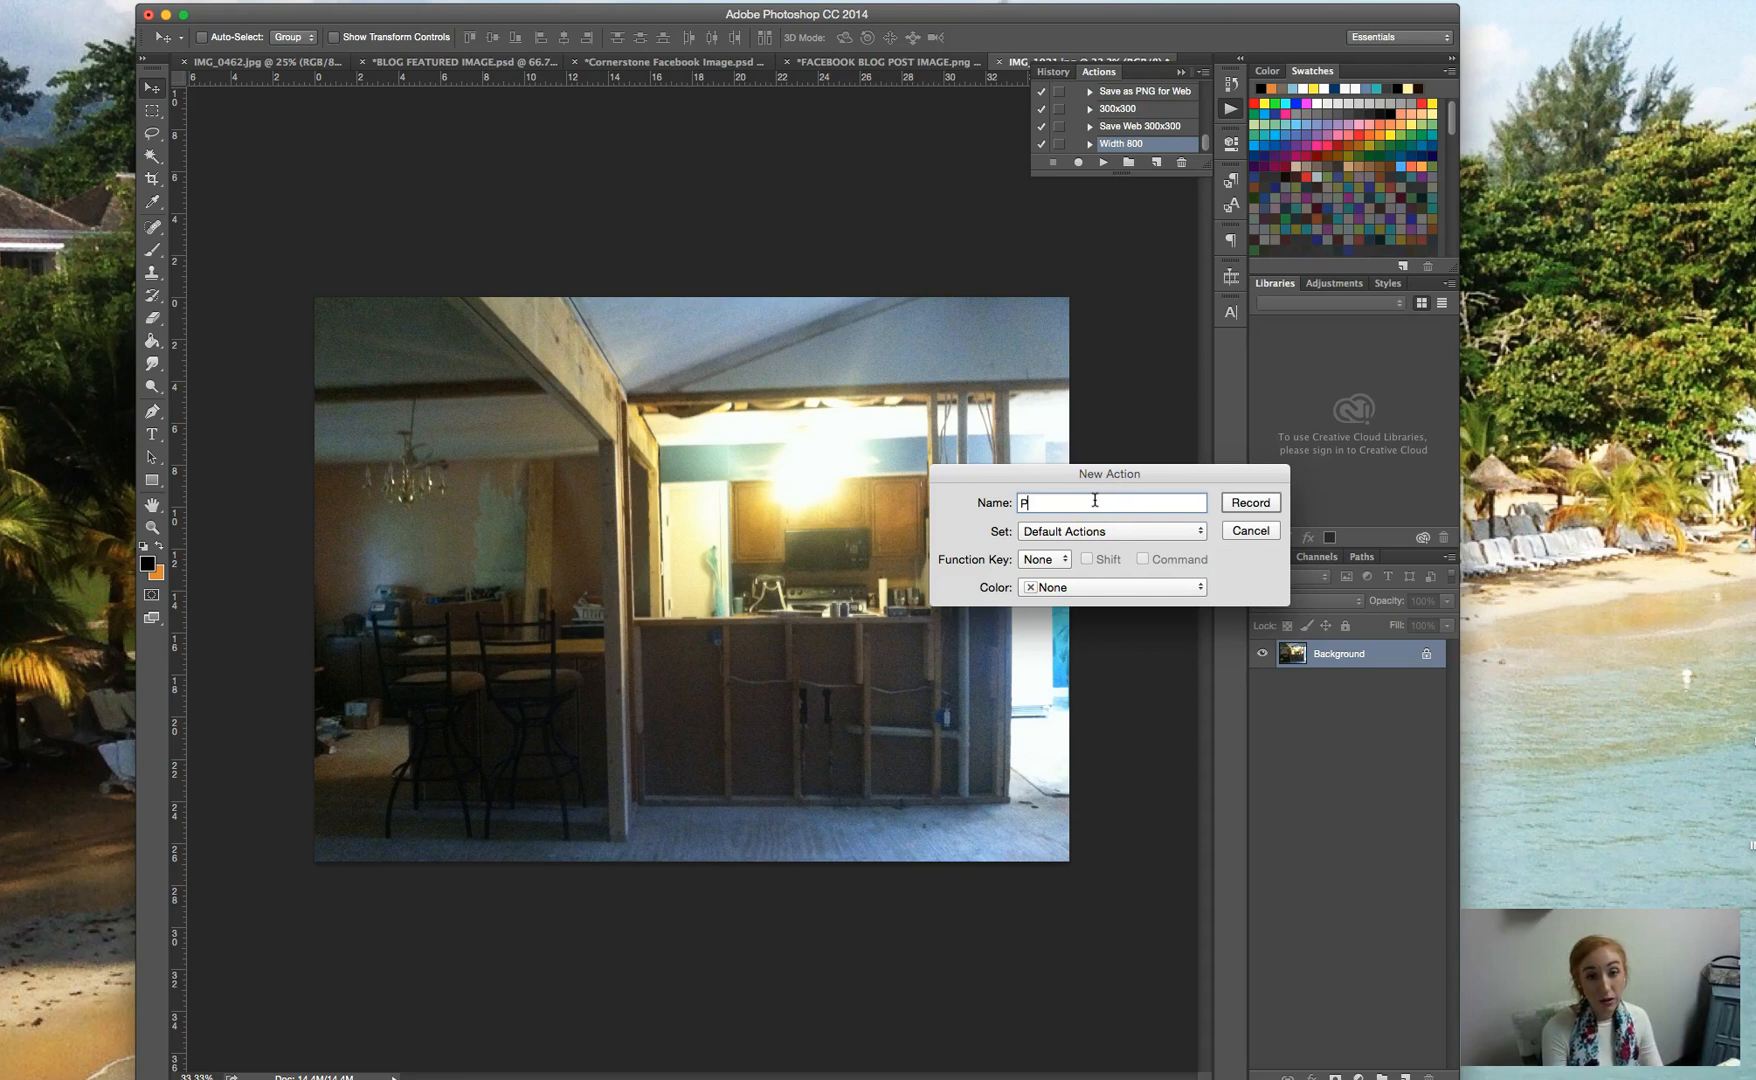
type("X 800 Wide")
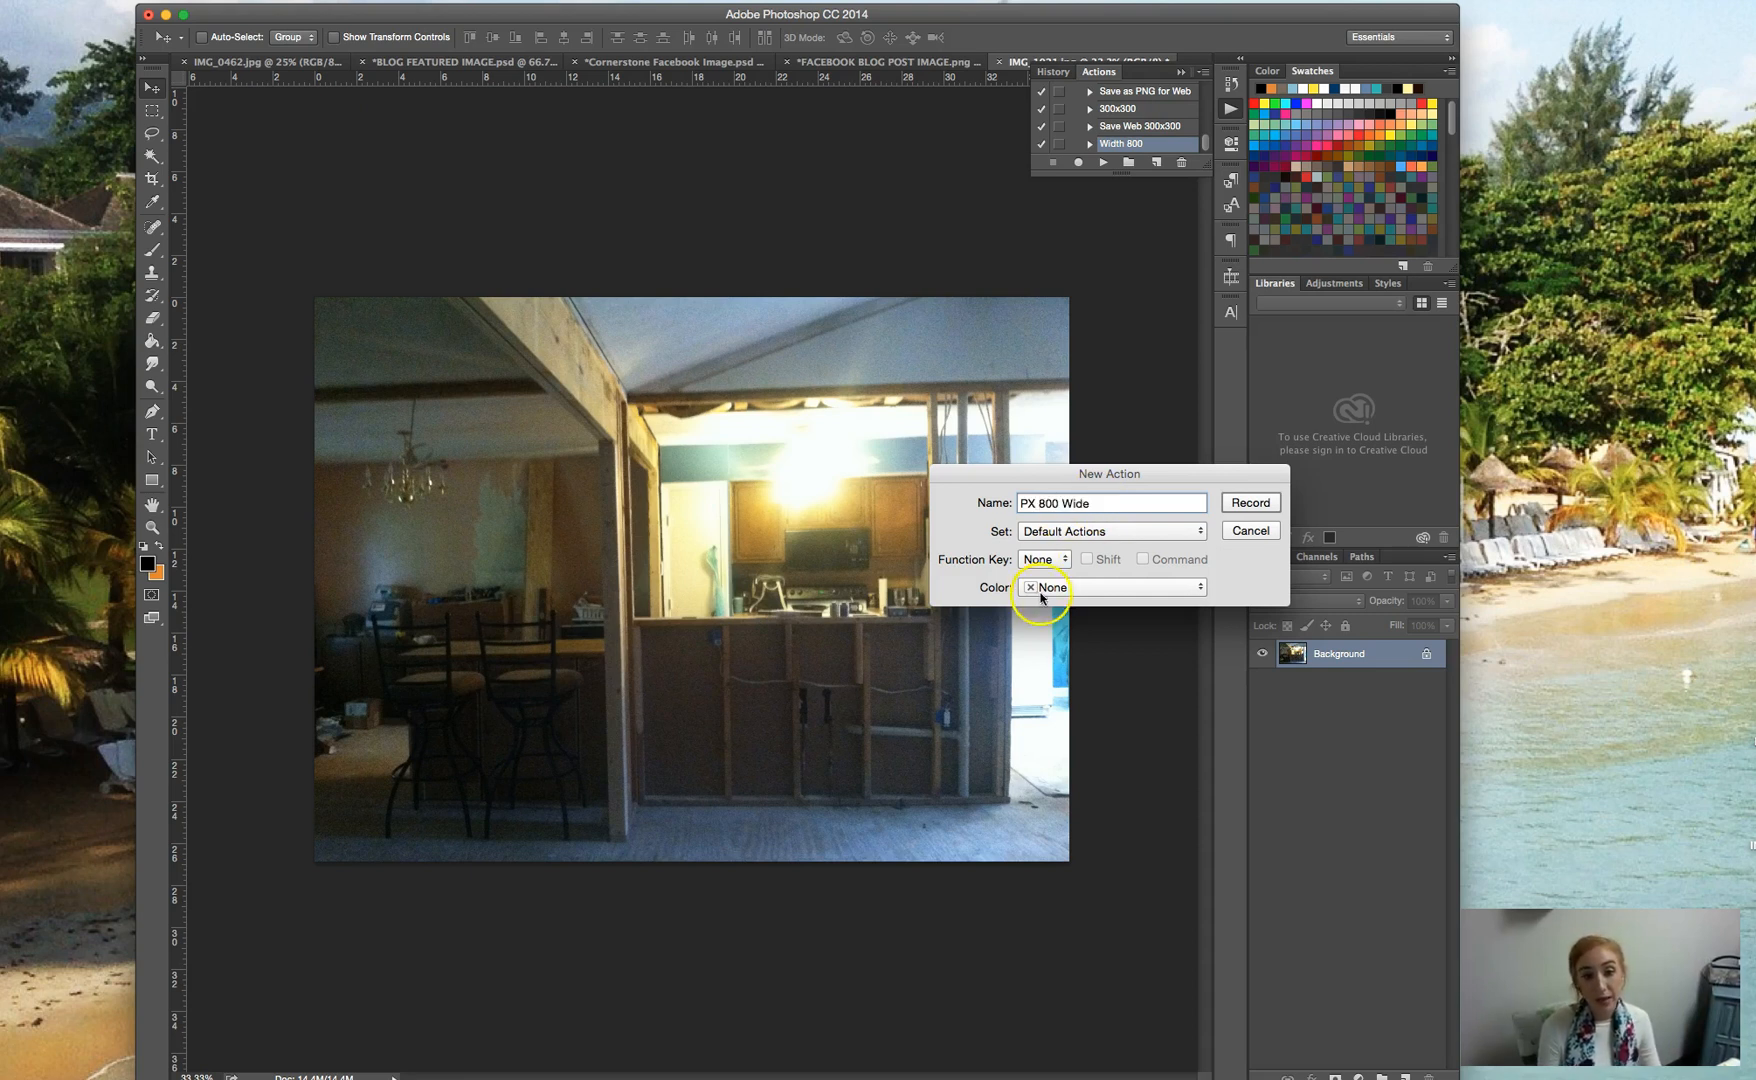
left_click(1040, 590)
left_click(1045, 610)
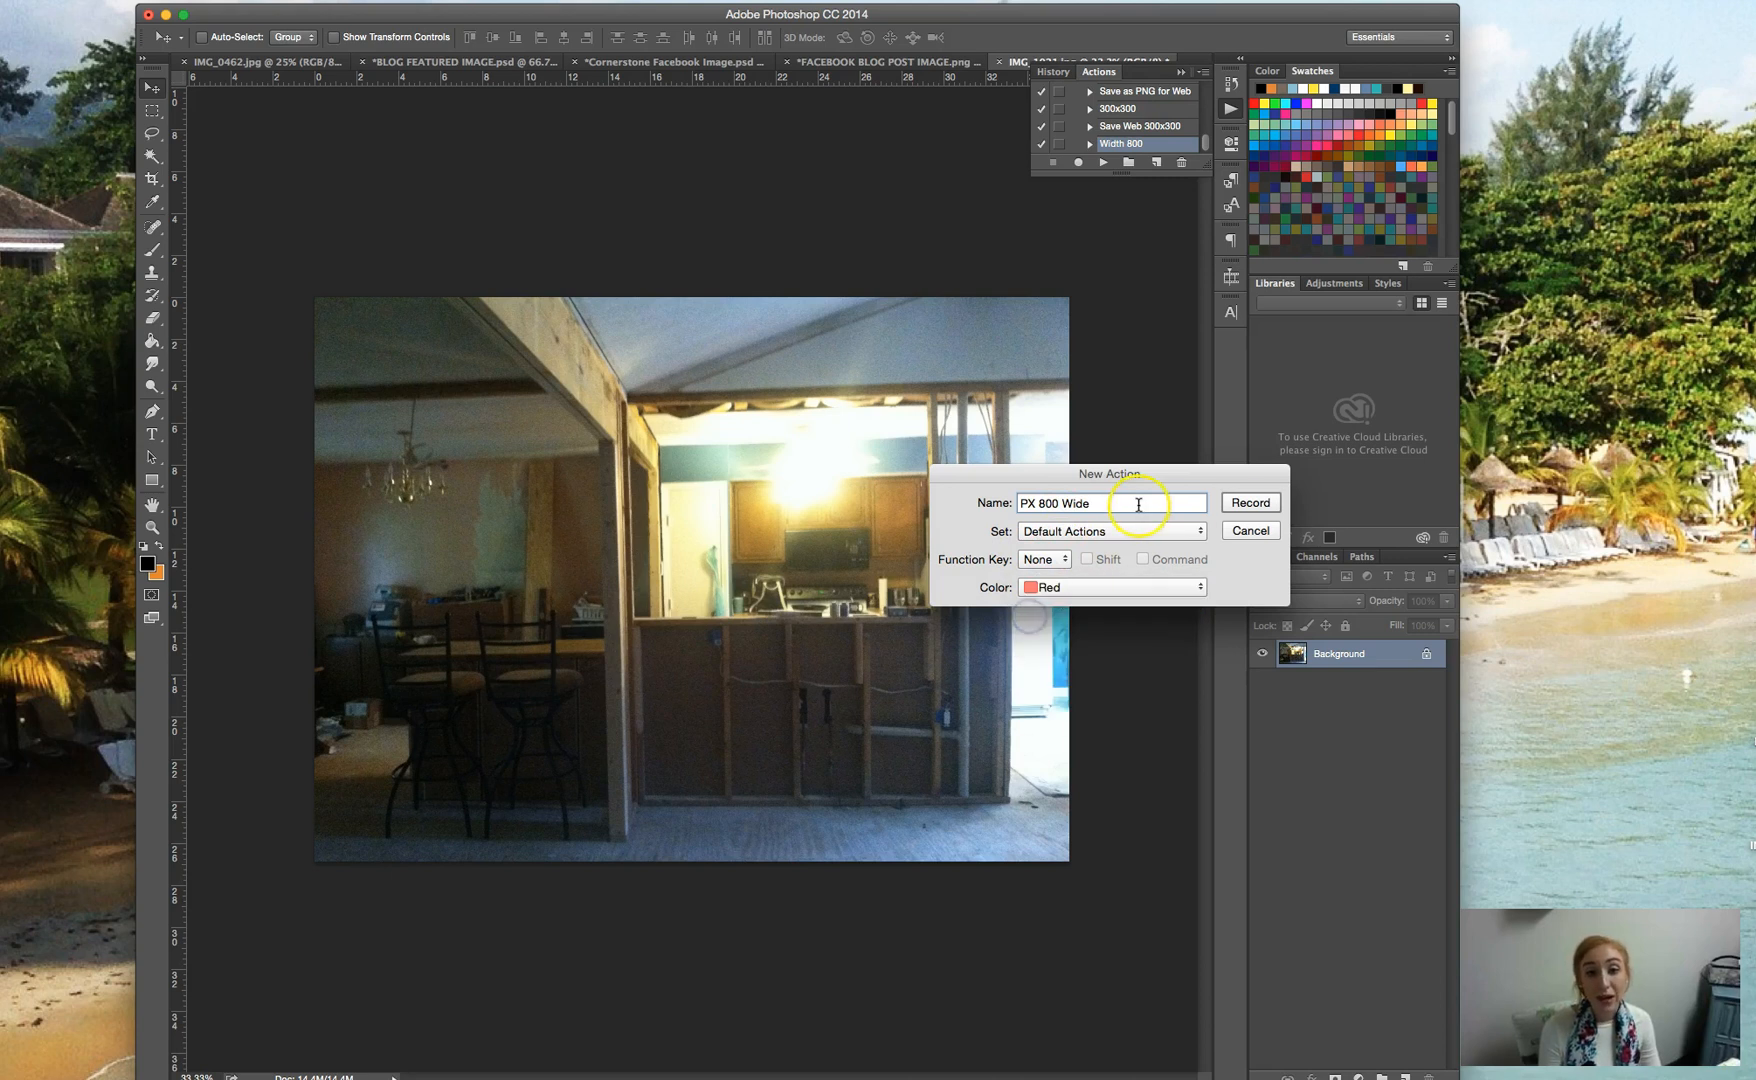
left_click(1250, 503)
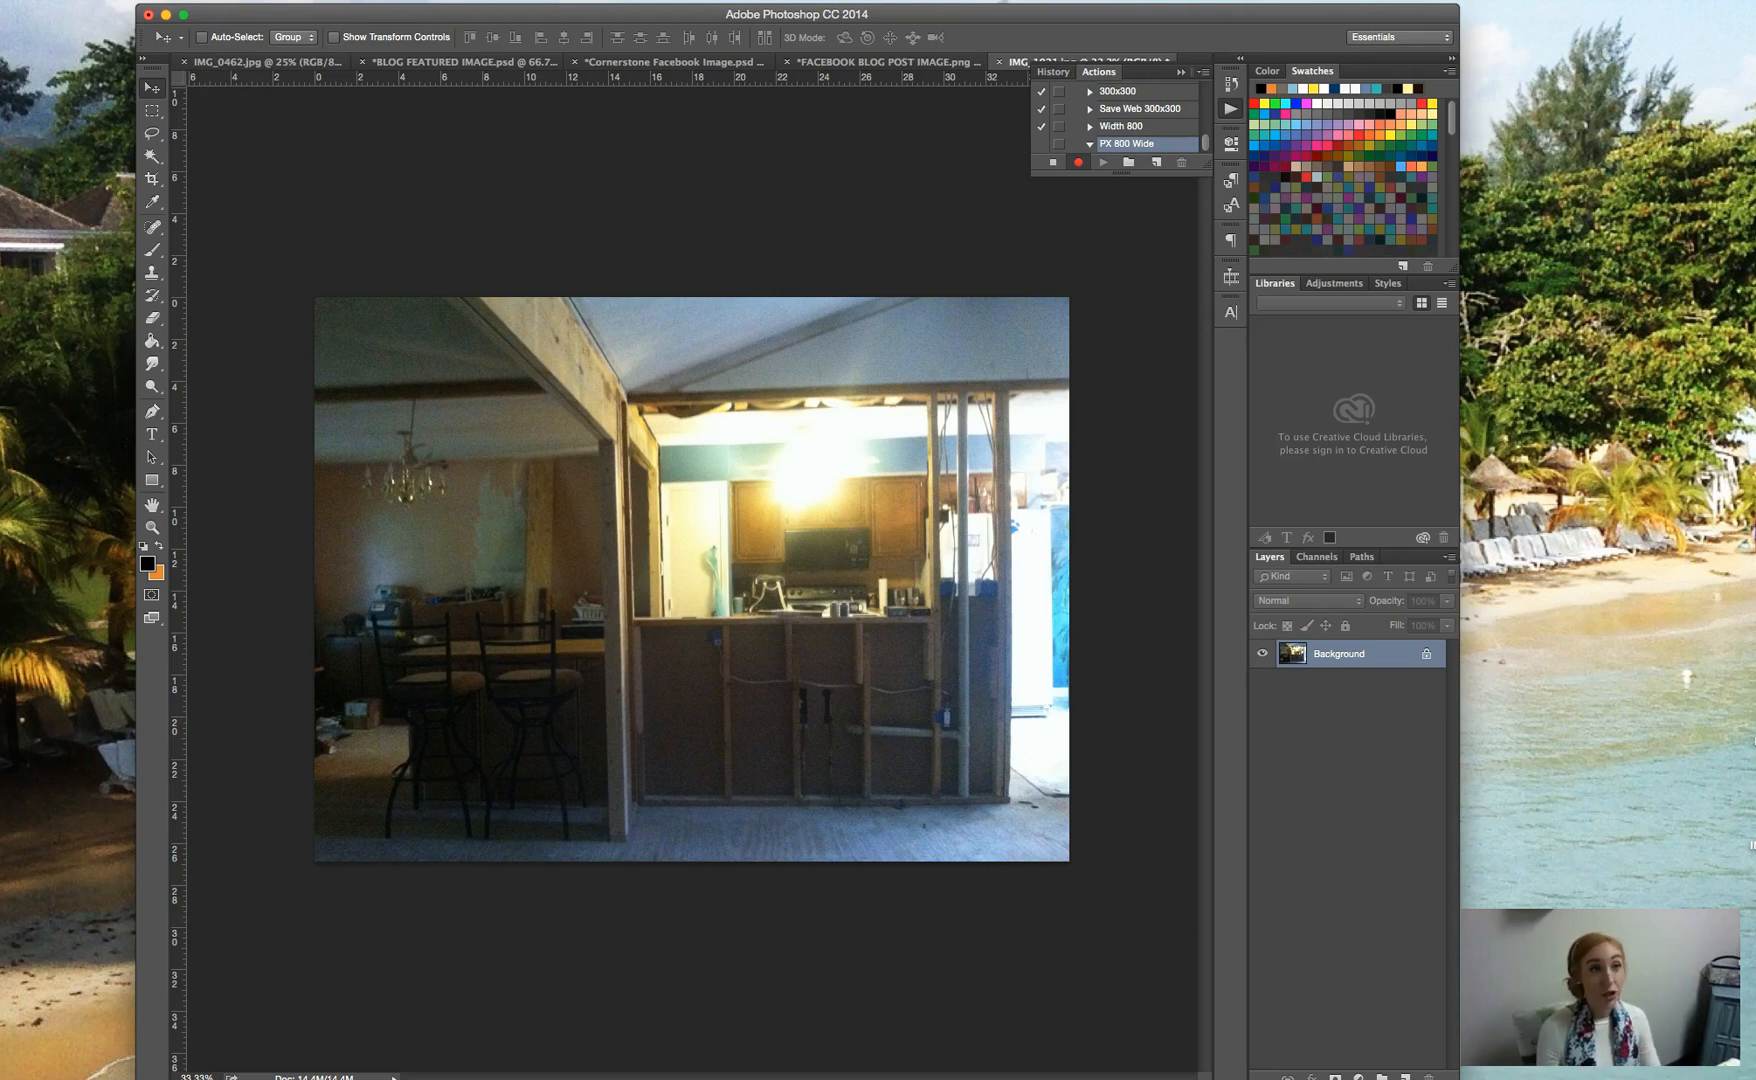
Start a Save for Web export of the kitchen photo and set its width to 800 px with proportions retained
left_click(138, 0)
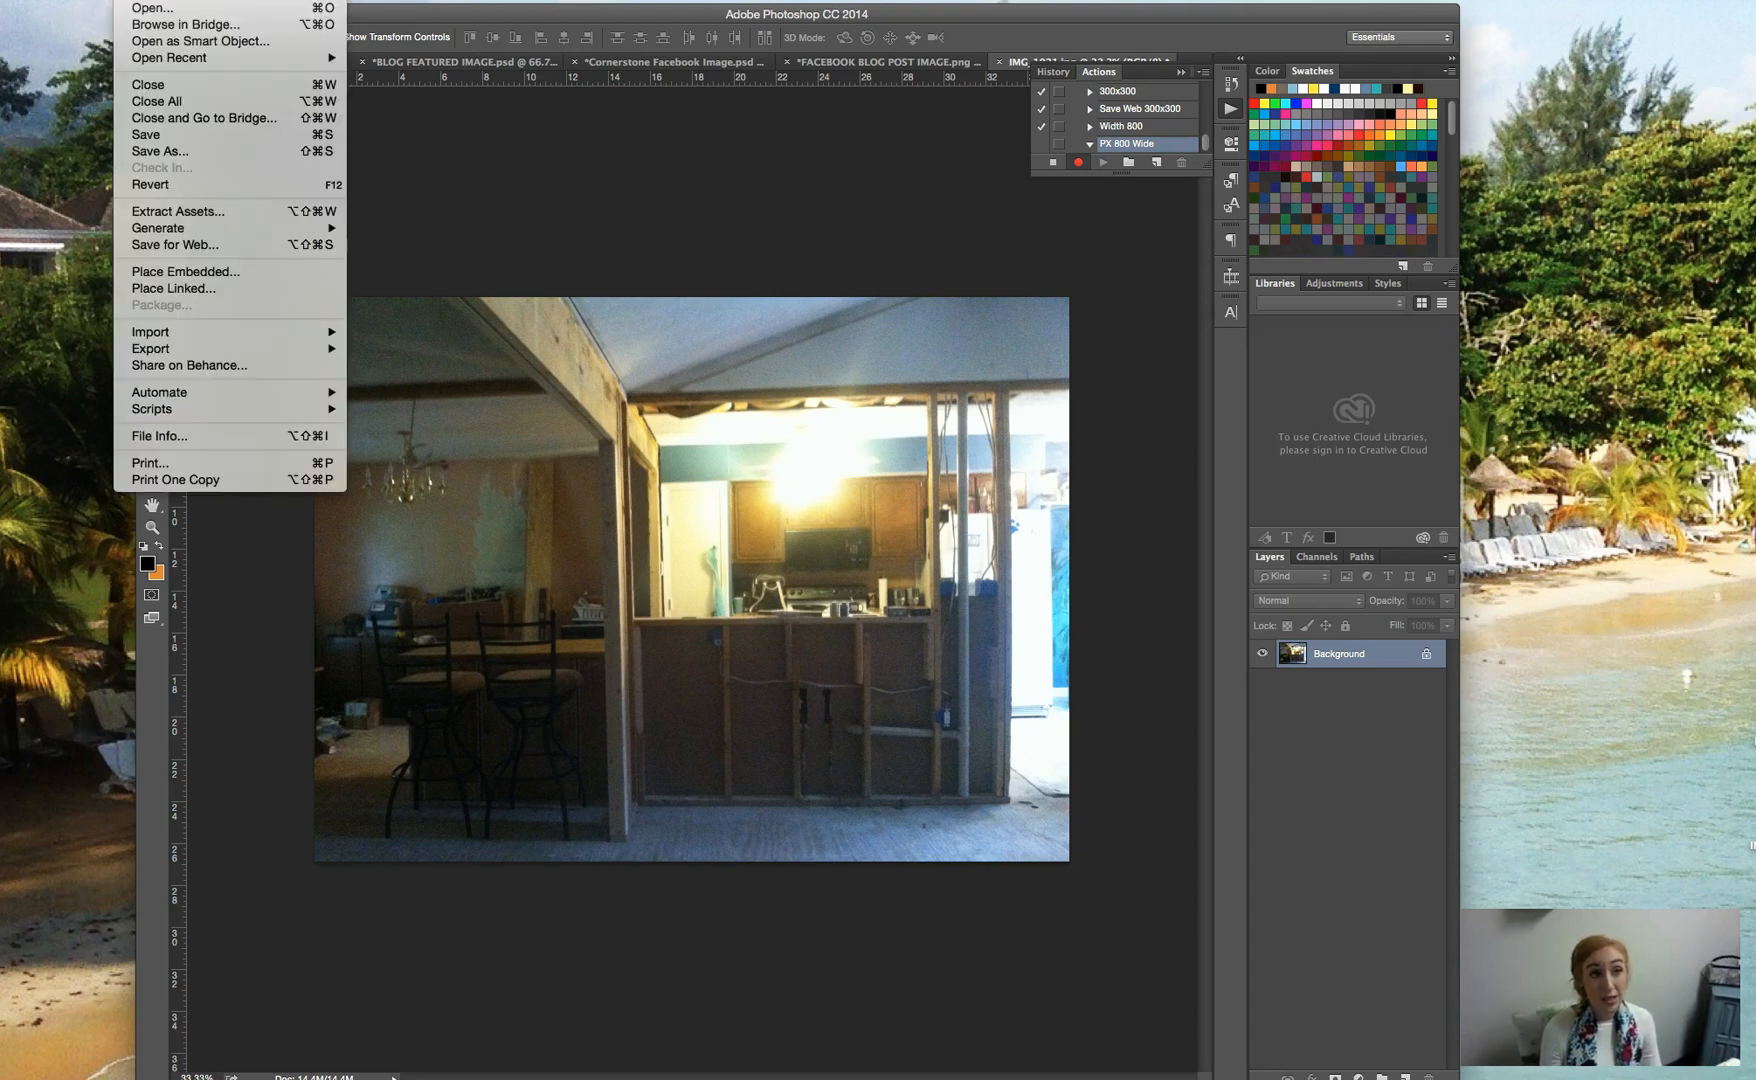
left_click(180, 244)
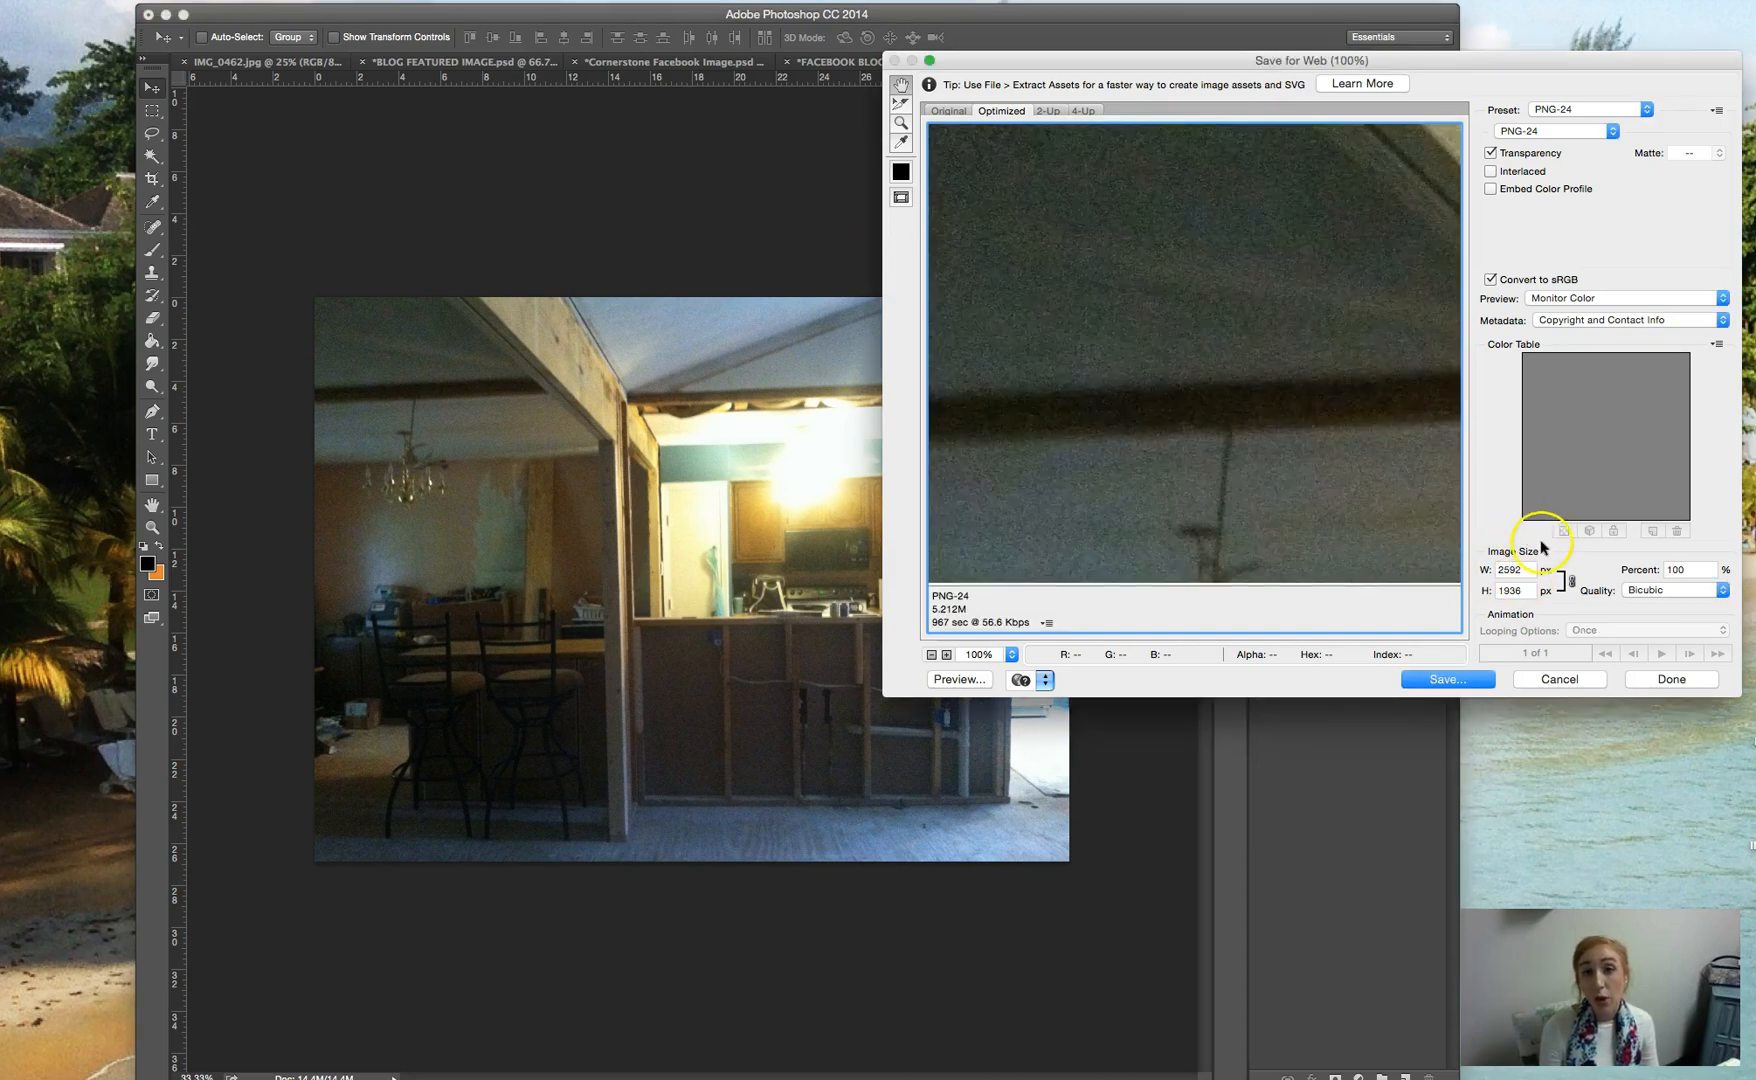
double_click(1530, 568)
type("800")
left_click(1184, 292)
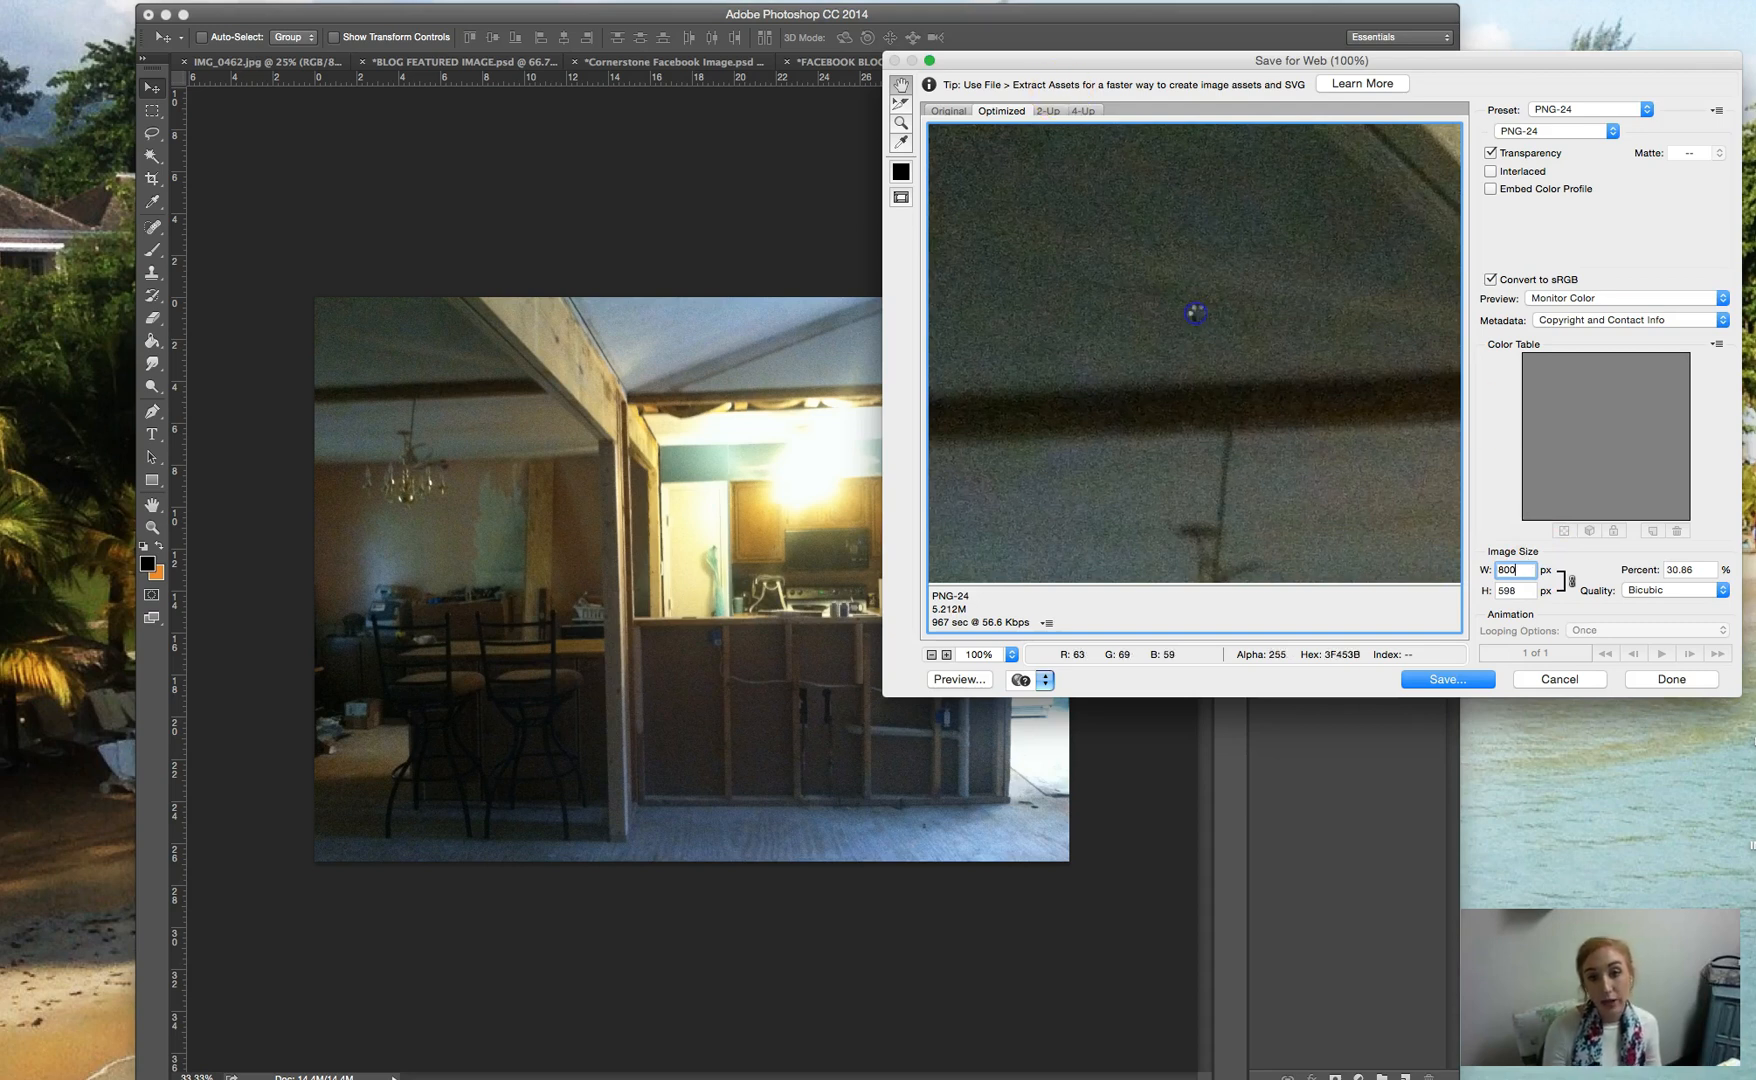
left_click(1522, 569)
left_click(1577, 587)
left_click(1574, 588)
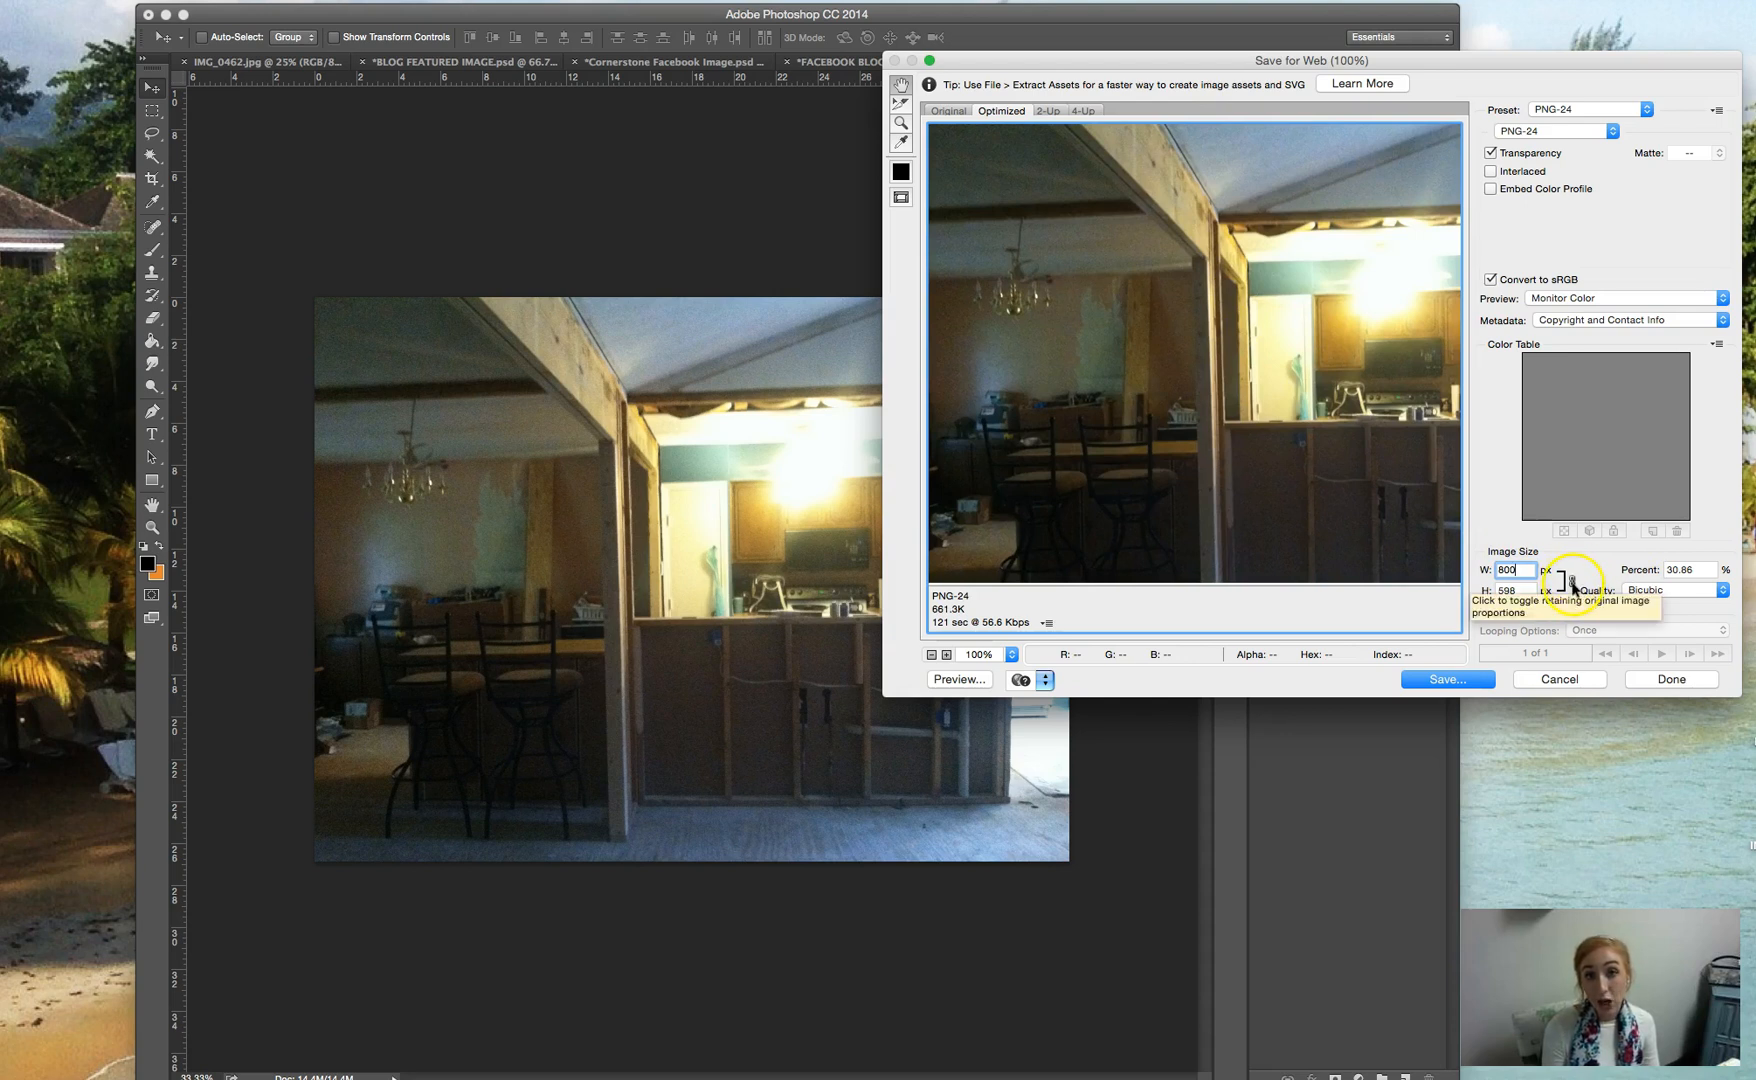
left_click(1517, 591)
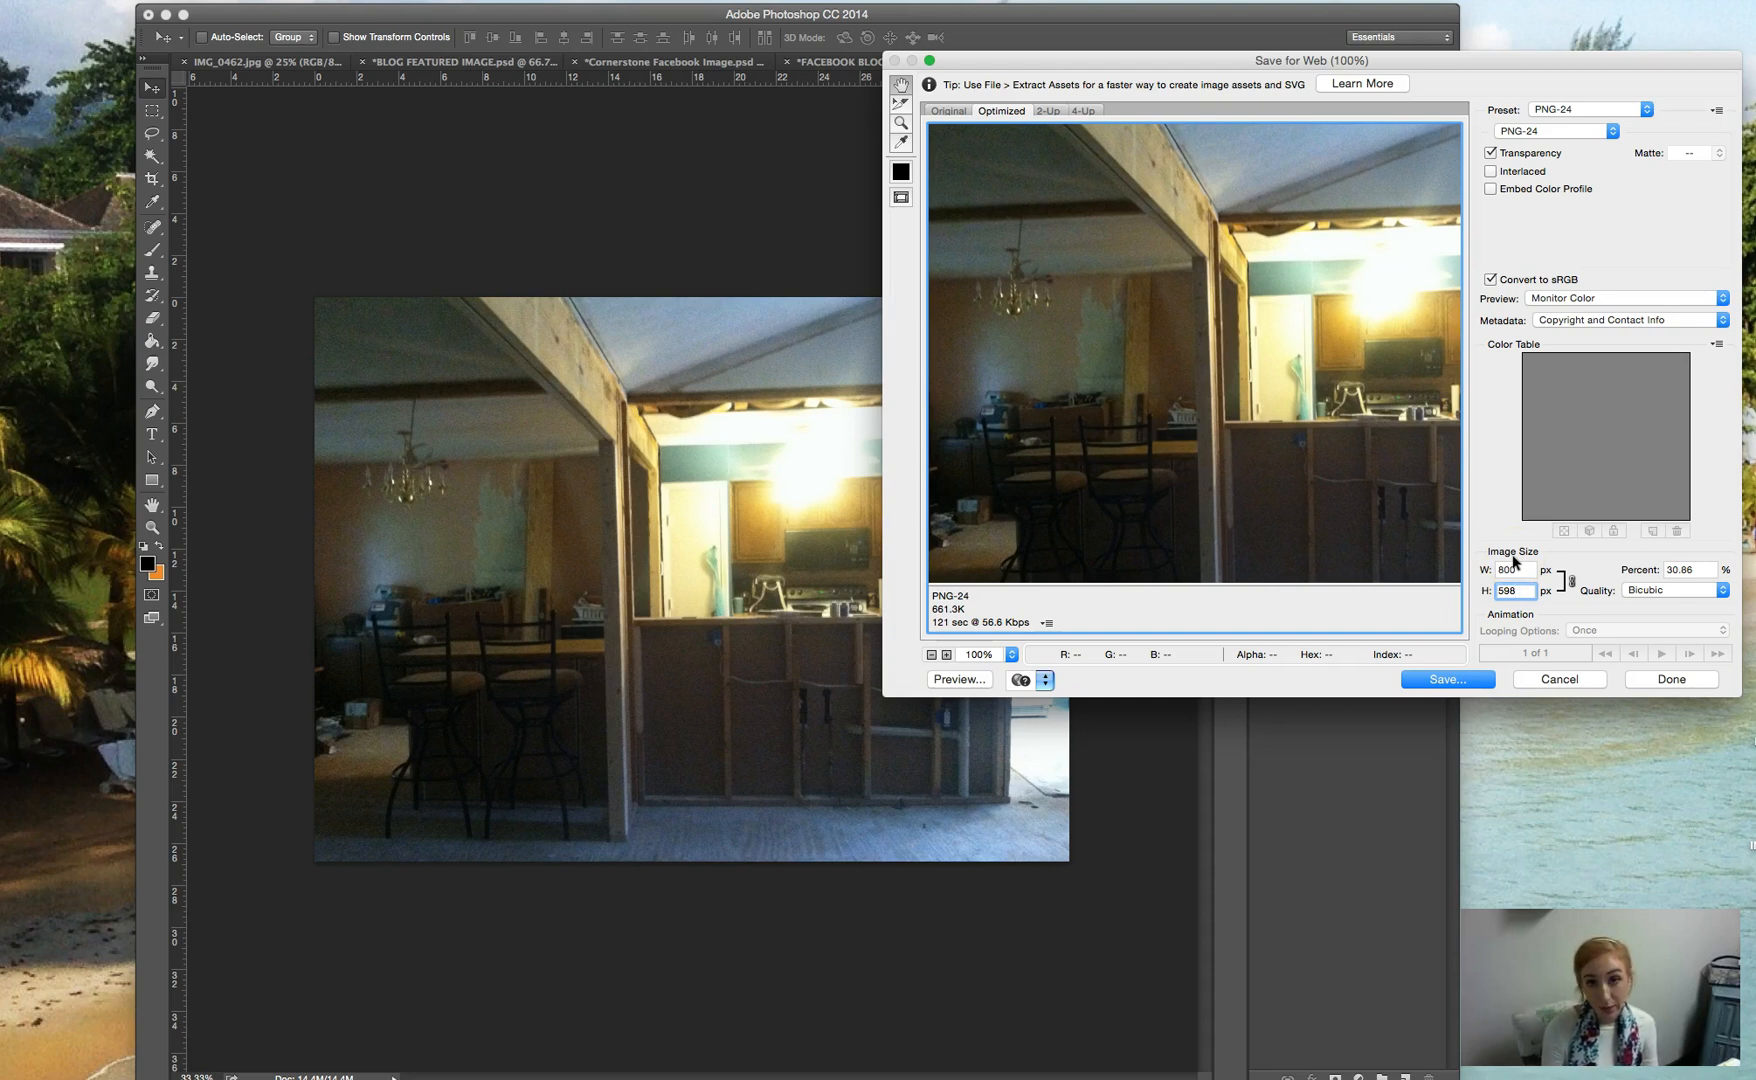
Keep the PNG-24 preset, save the export as IMG_1021.png on the Desktop, and stop recording the action
left_click(1570, 114)
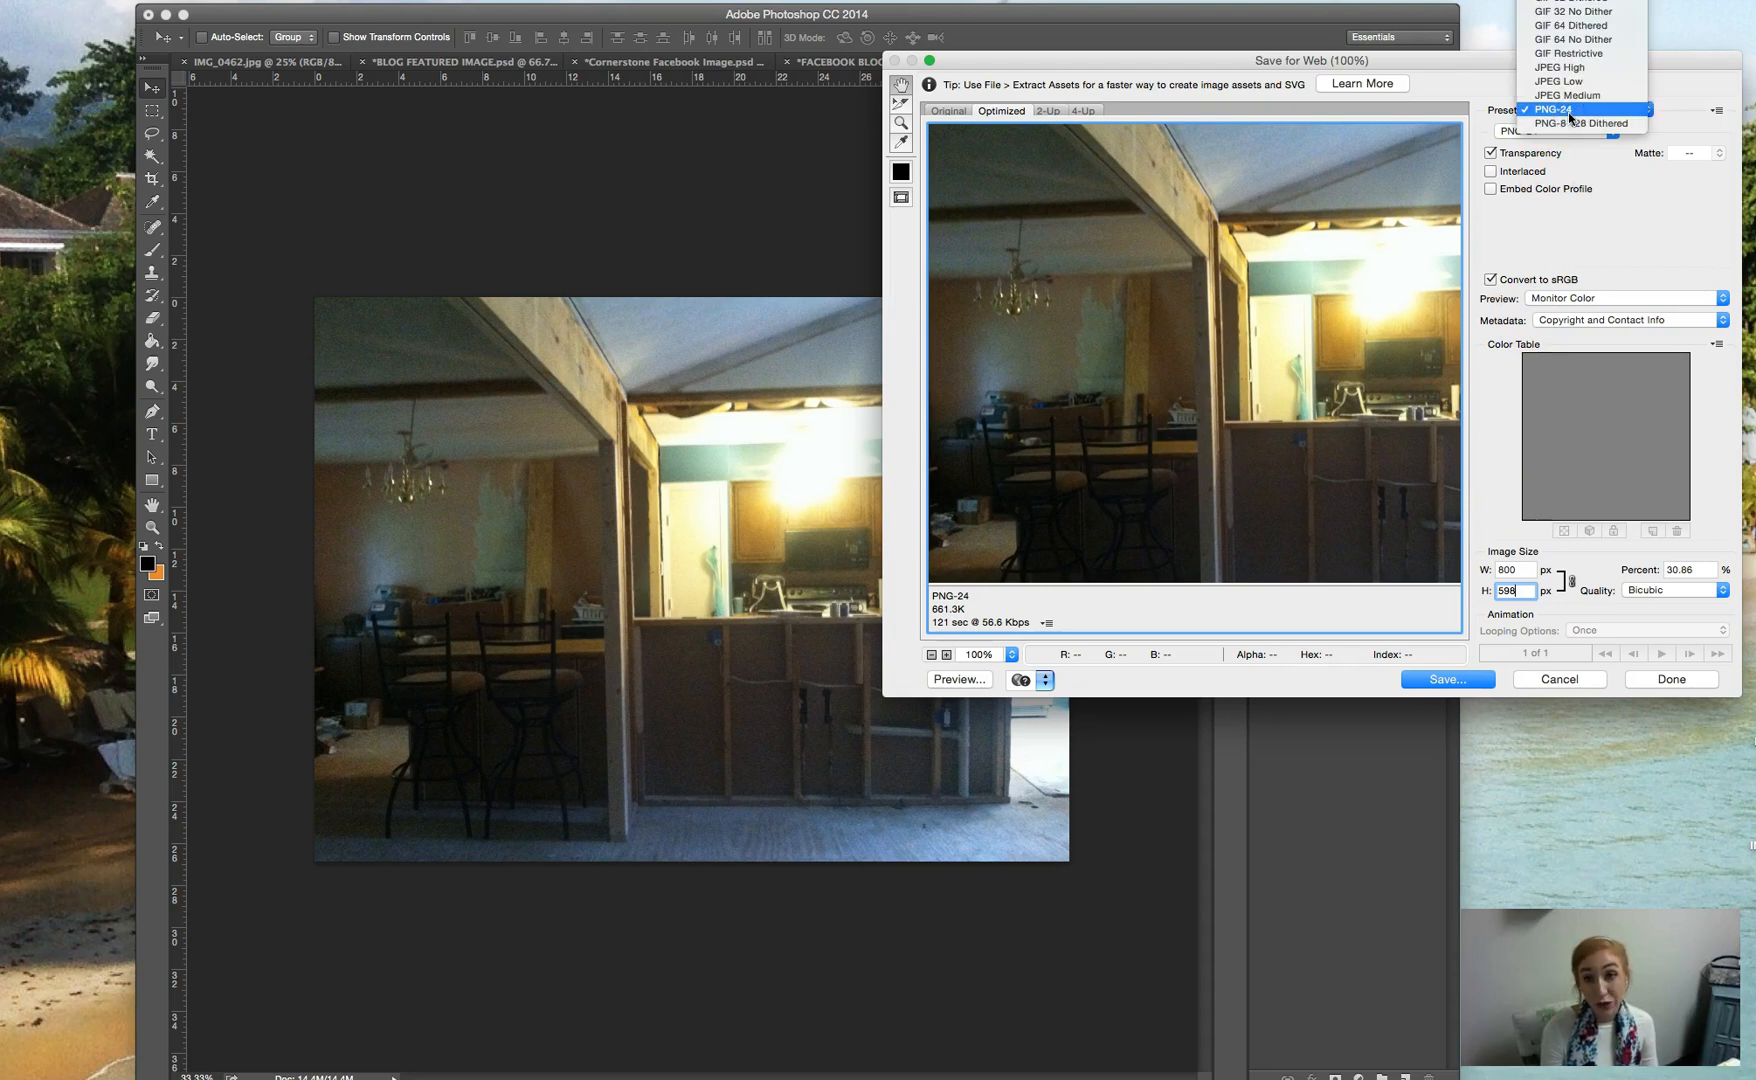
left_click(1579, 112)
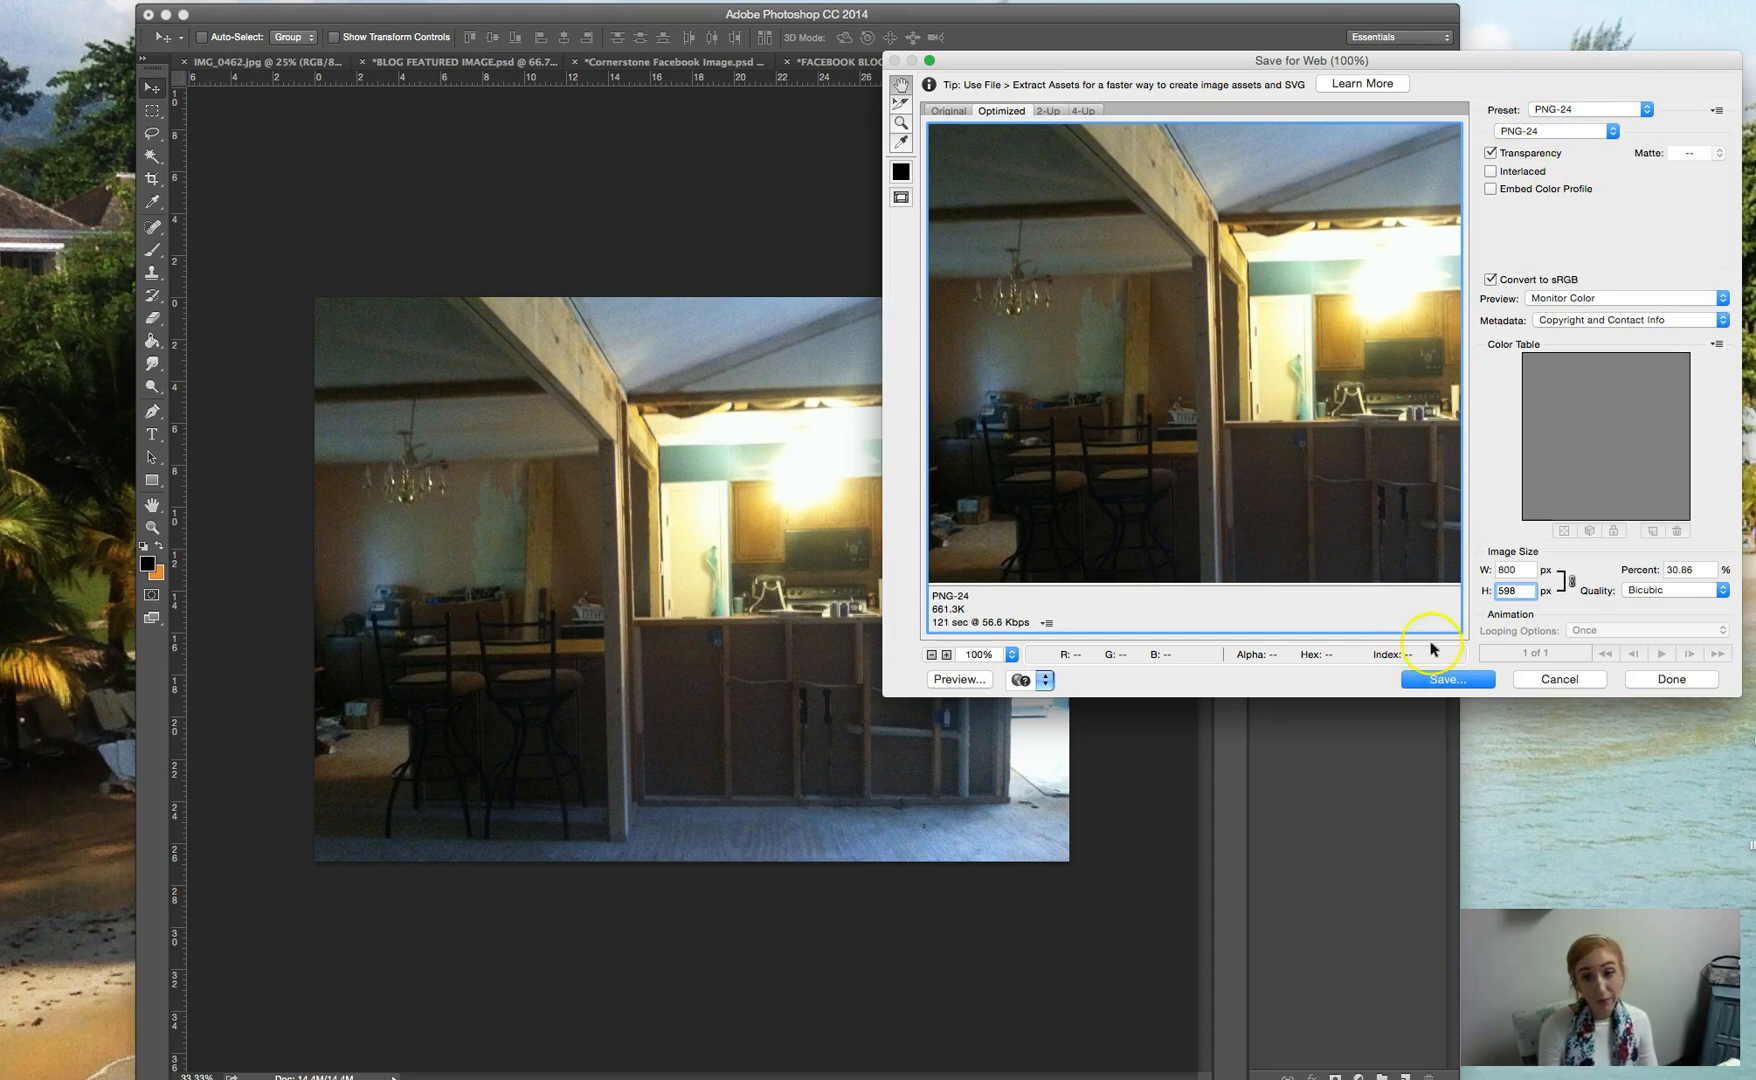
left_click(1445, 680)
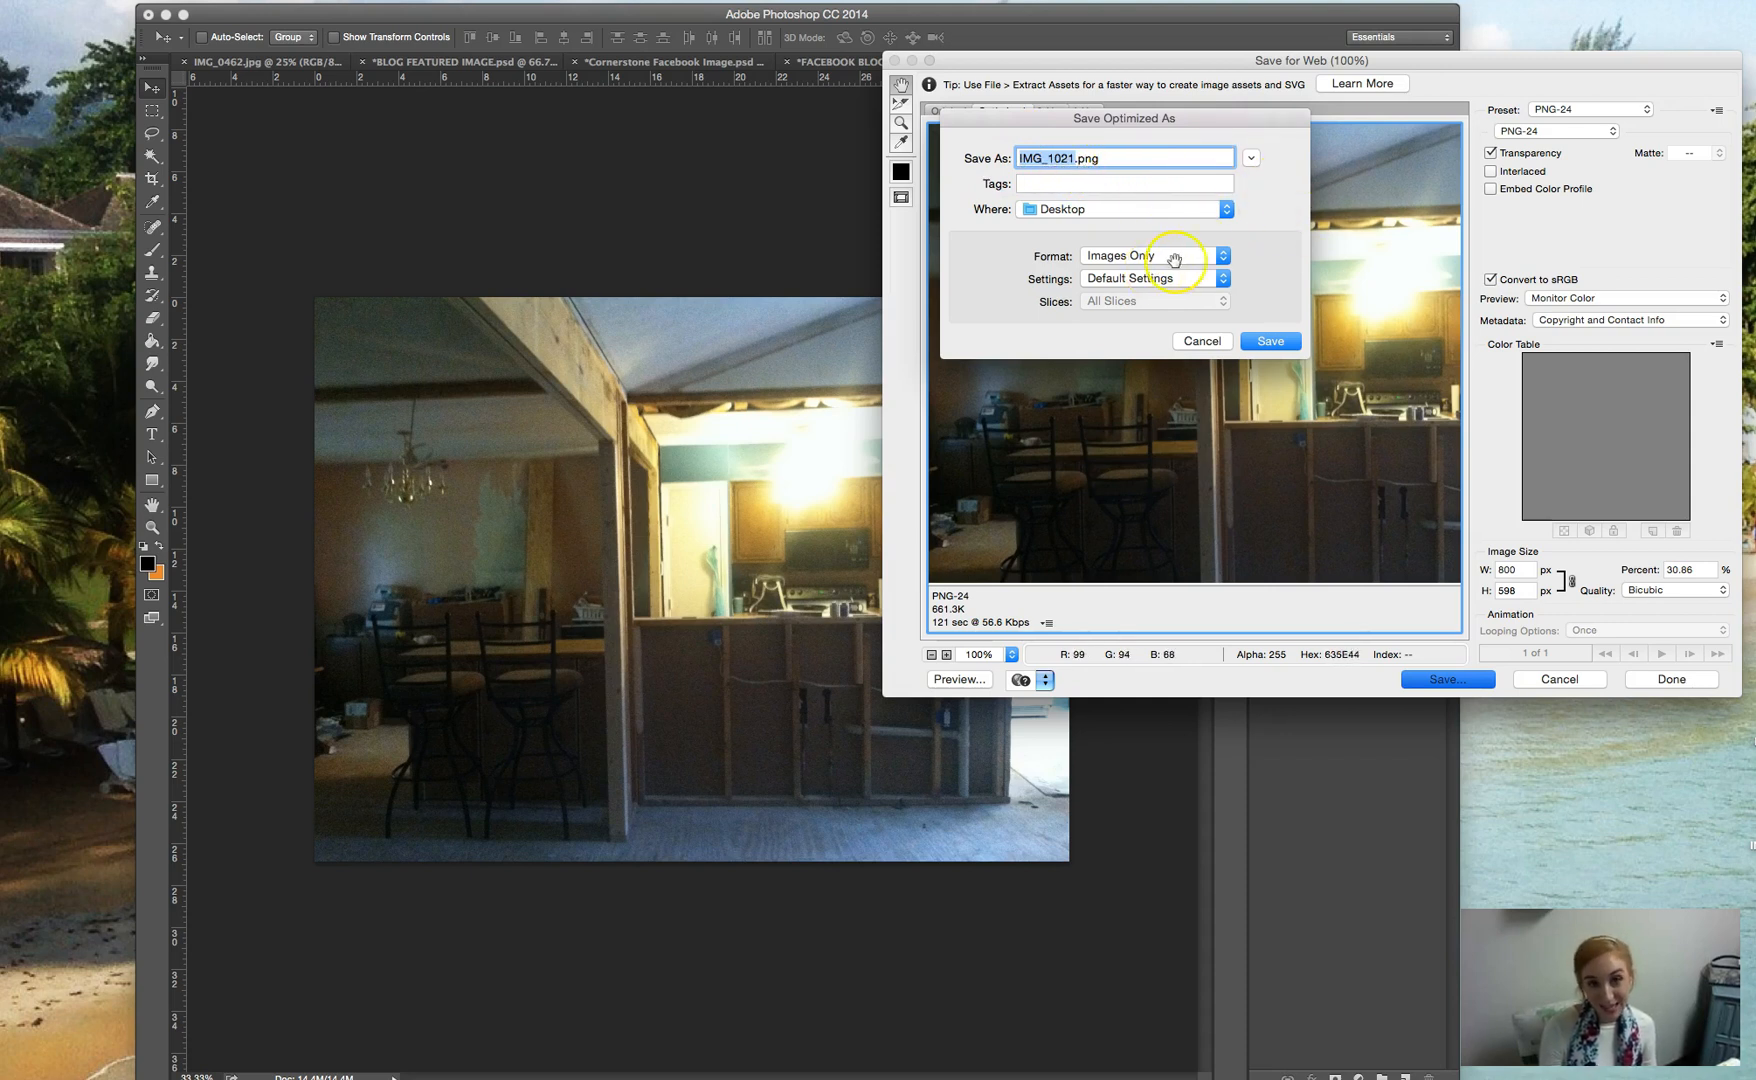
left_click(1270, 341)
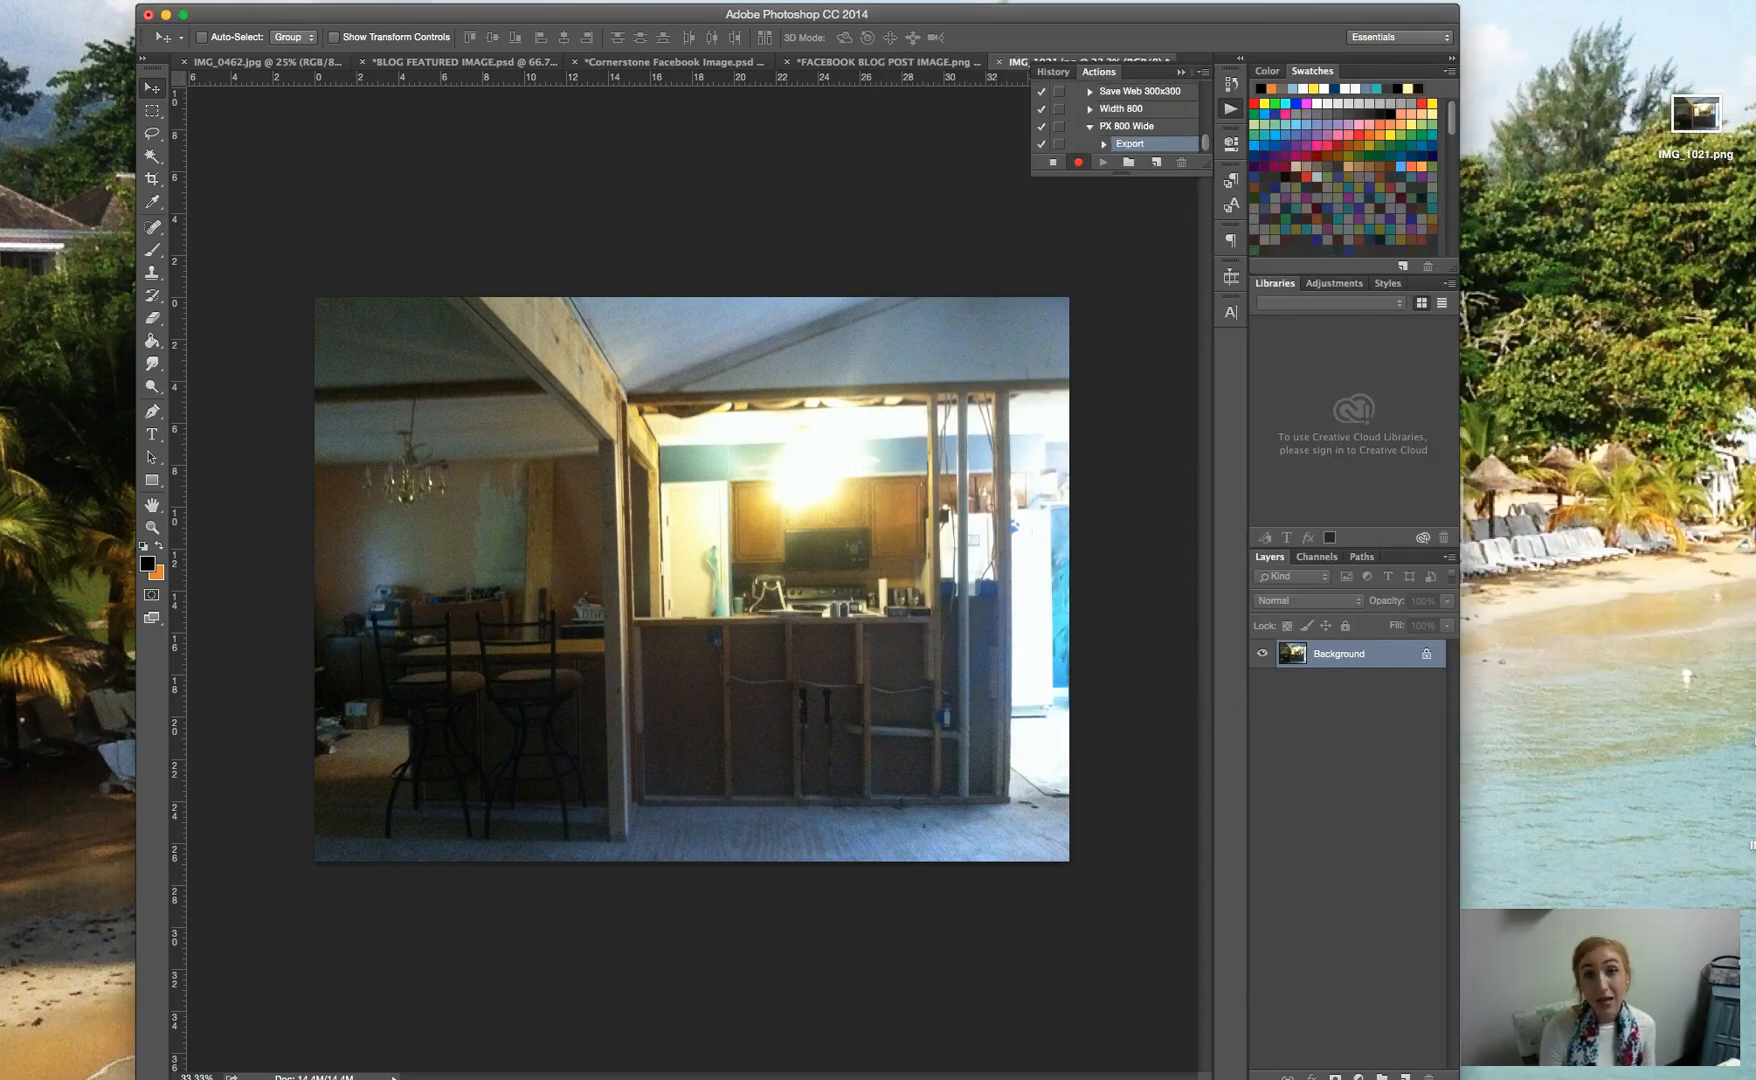
left_click(1052, 161)
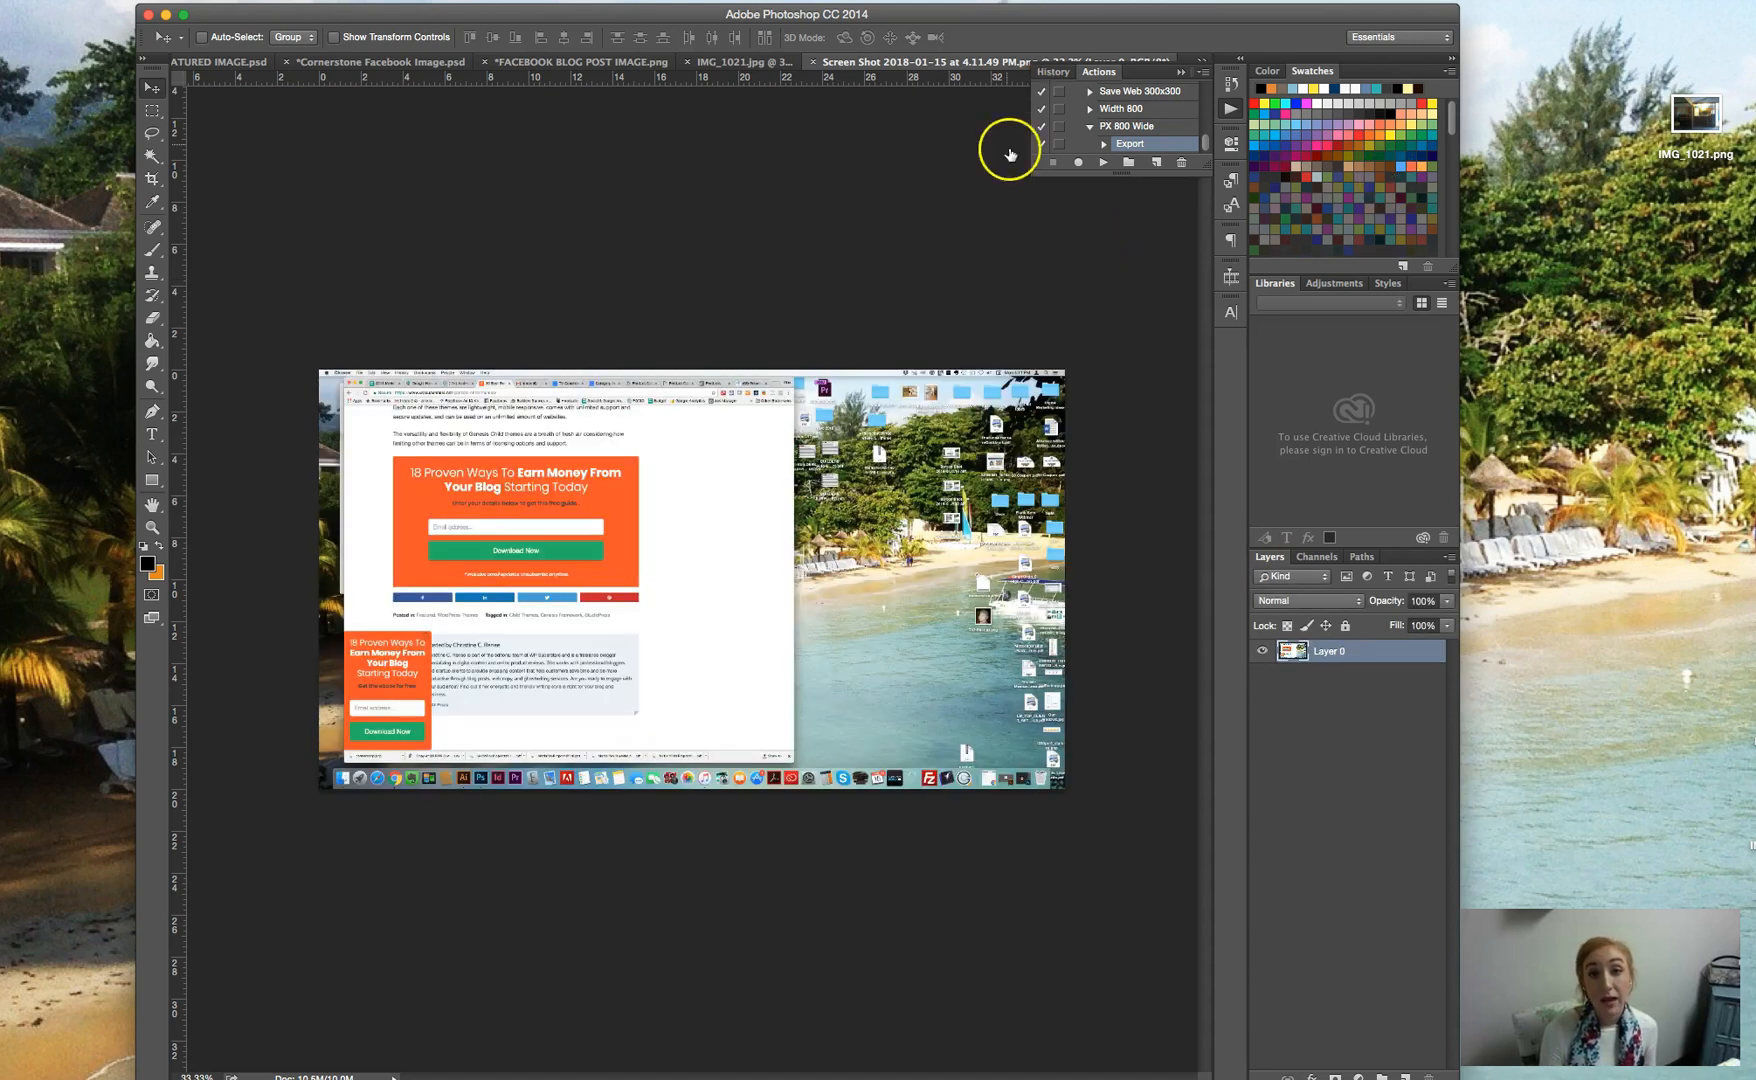
Play the PX 800 Wide action on the opened screenshot document and select the exported PNG on the desktop
left_click(1101, 162)
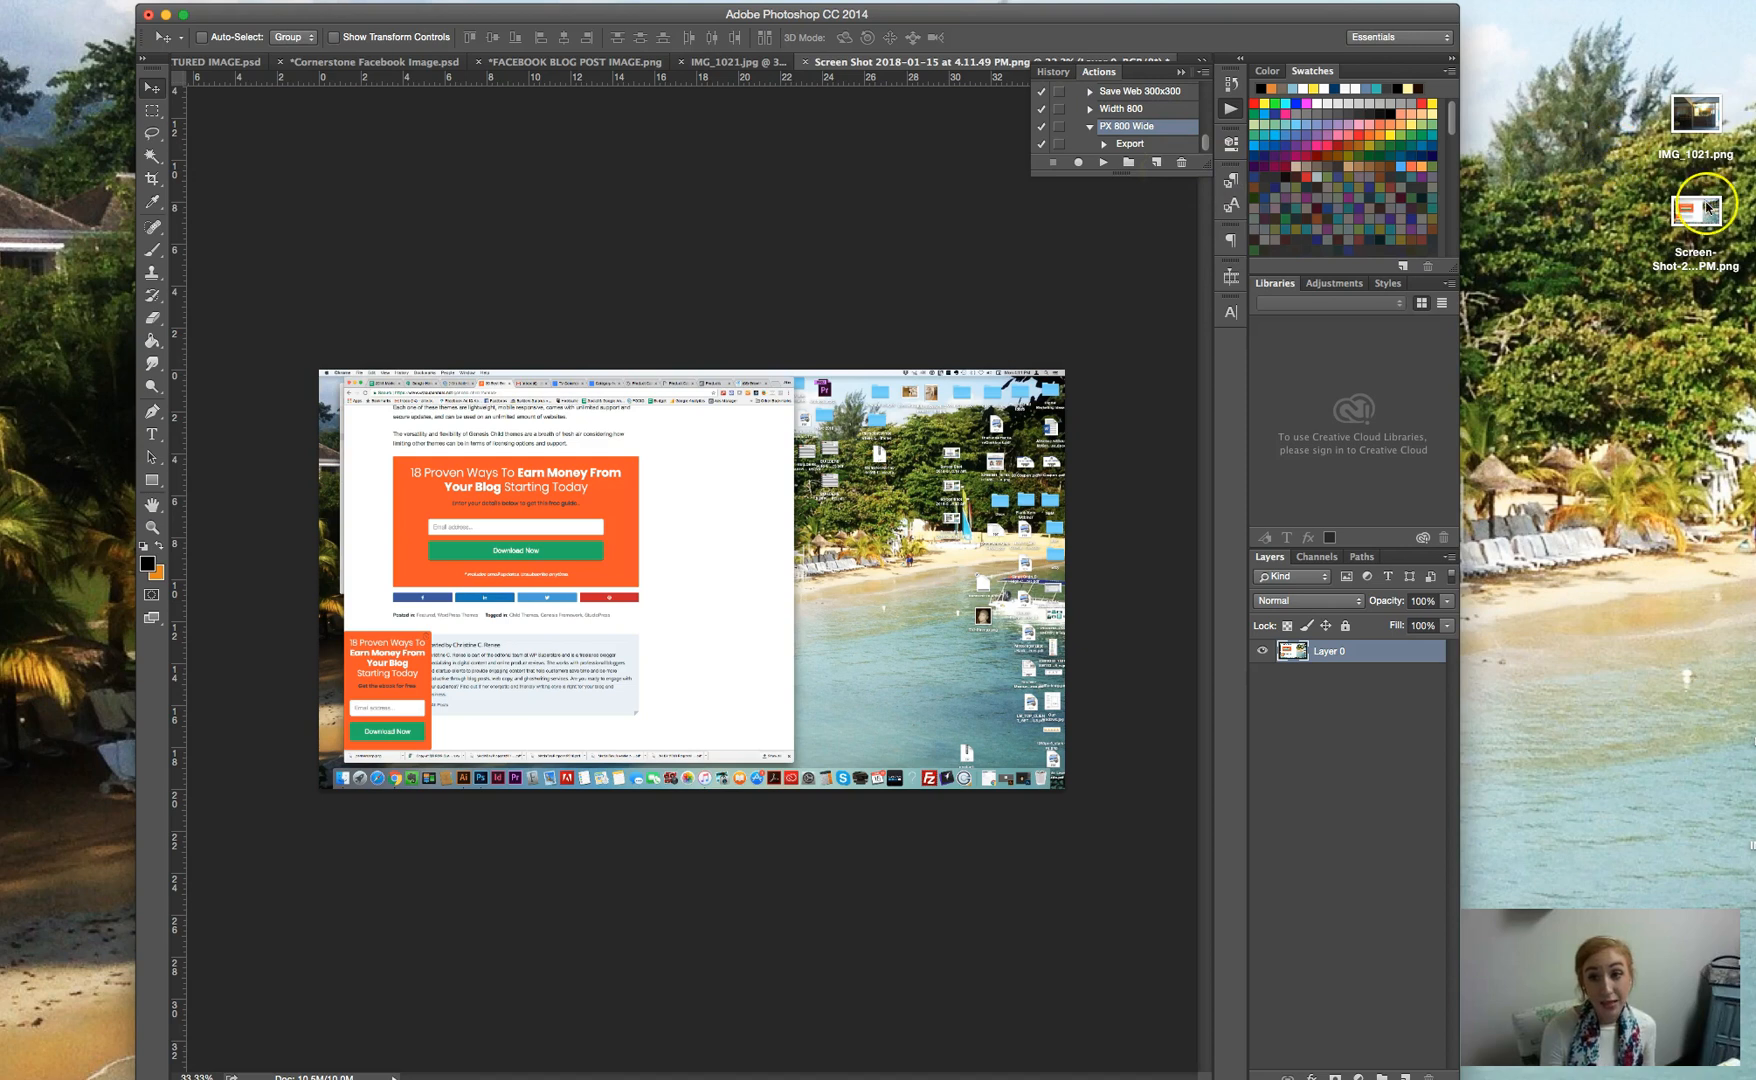
left_click(1706, 218)
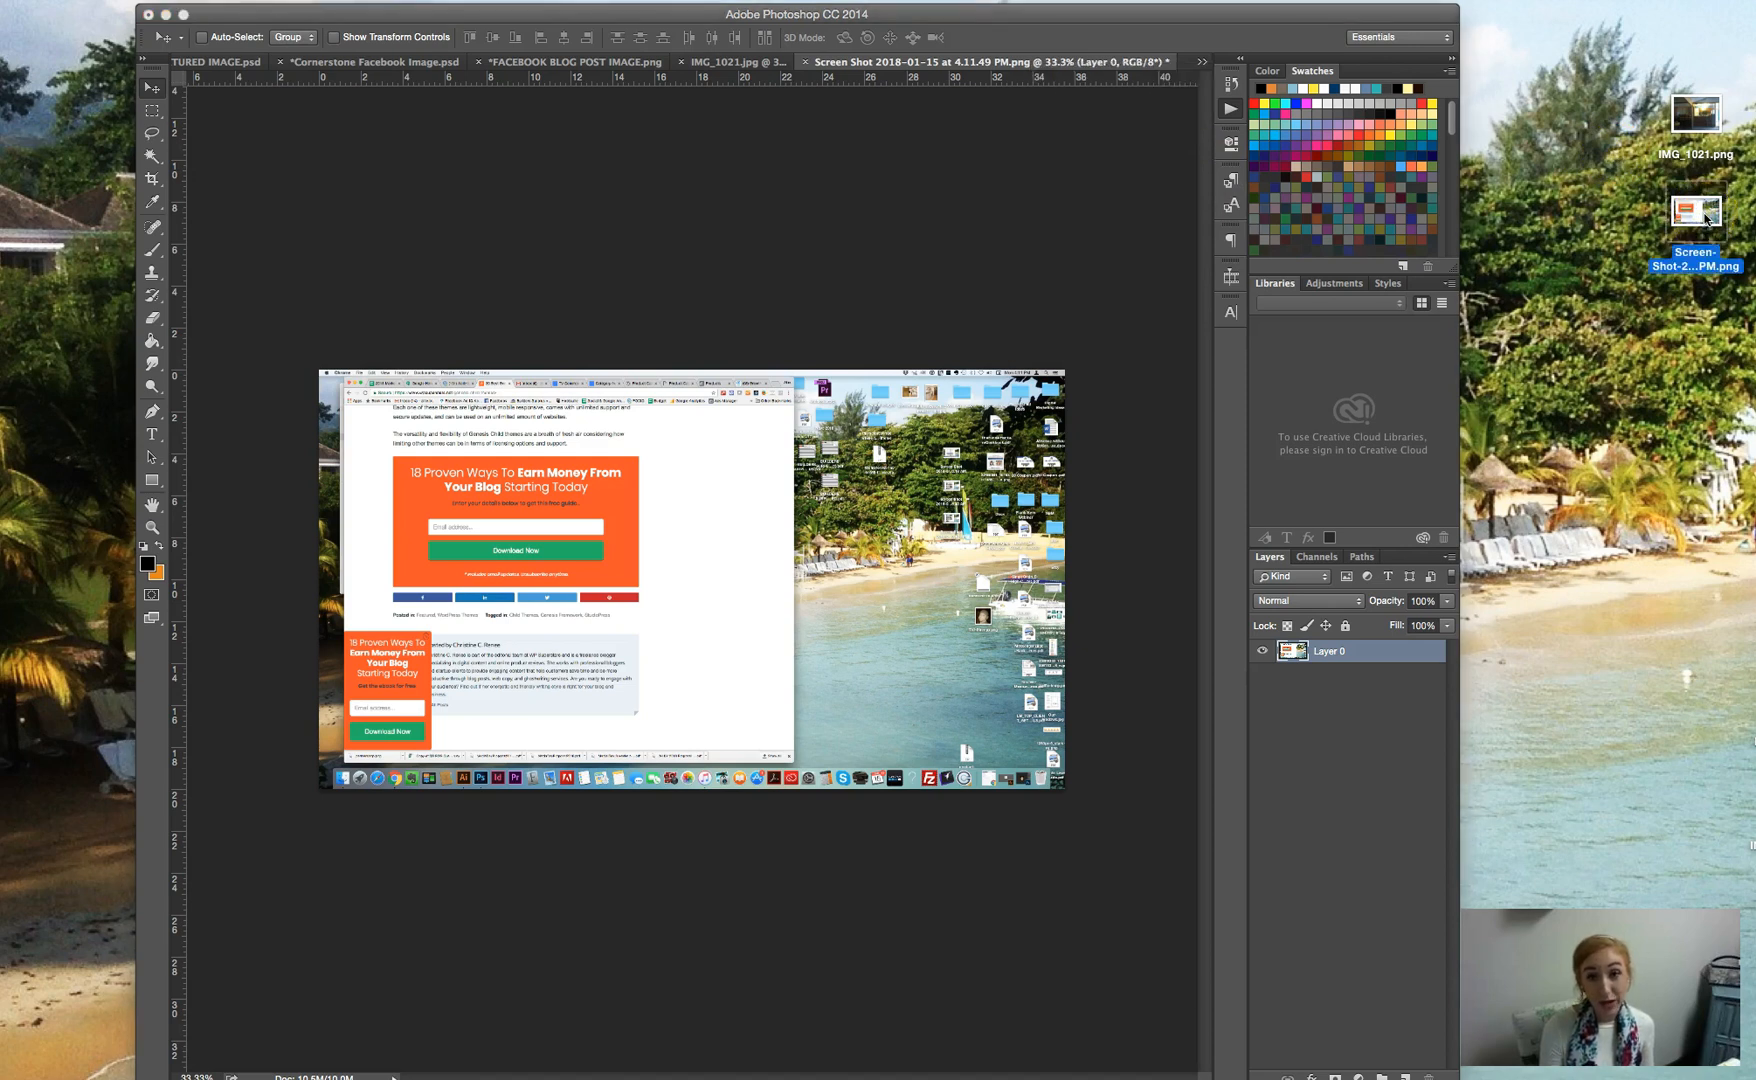